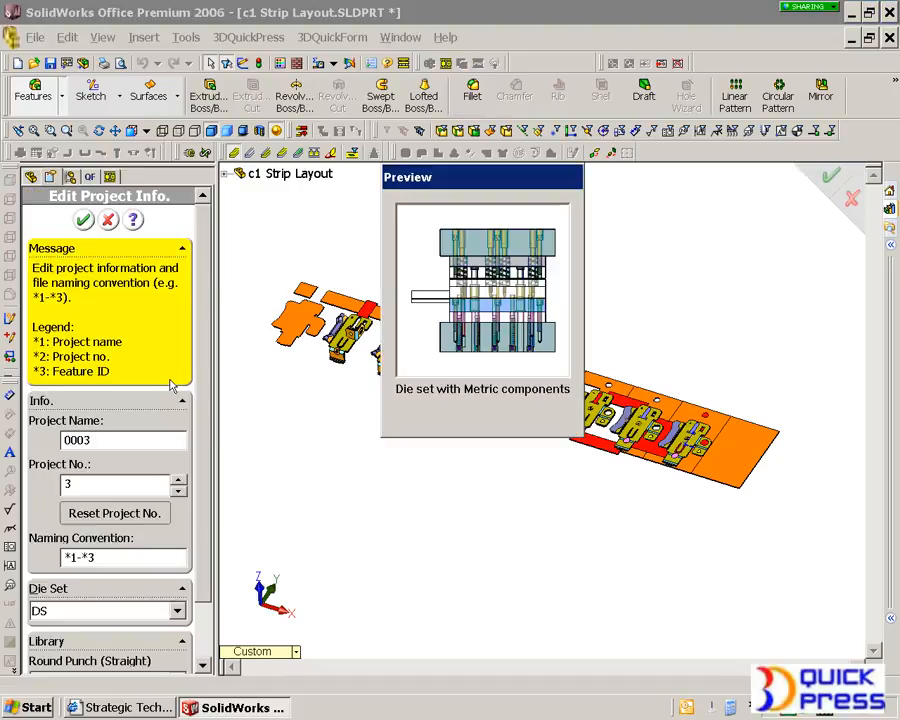
Rename the project t01 and reset the project number, accepting the warning
left_click_drag(115, 439, 47, 443)
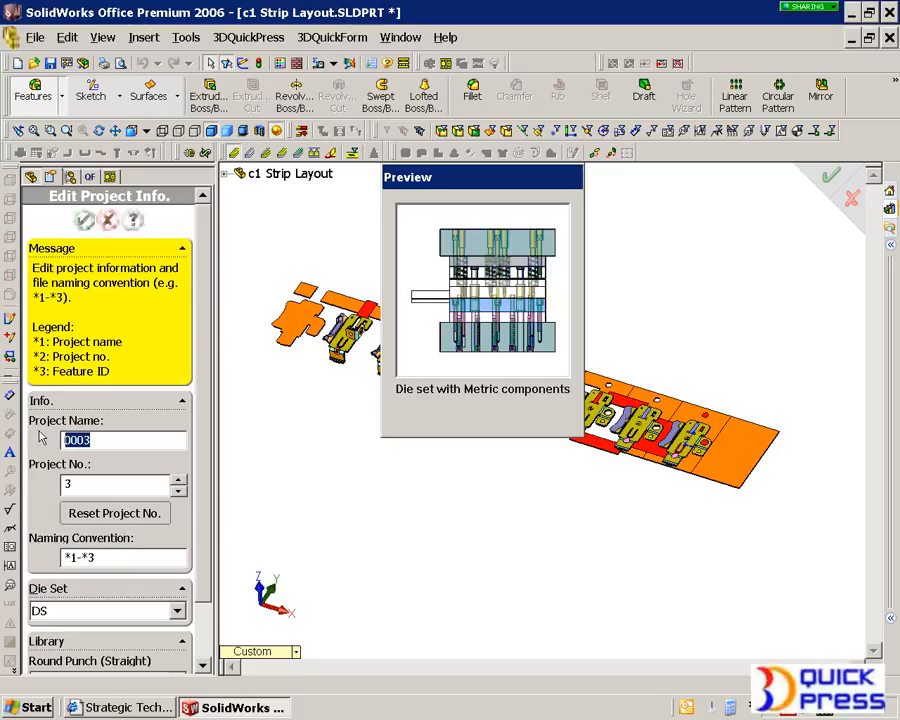
type("t01")
left_click(146, 514)
left_click(308, 400)
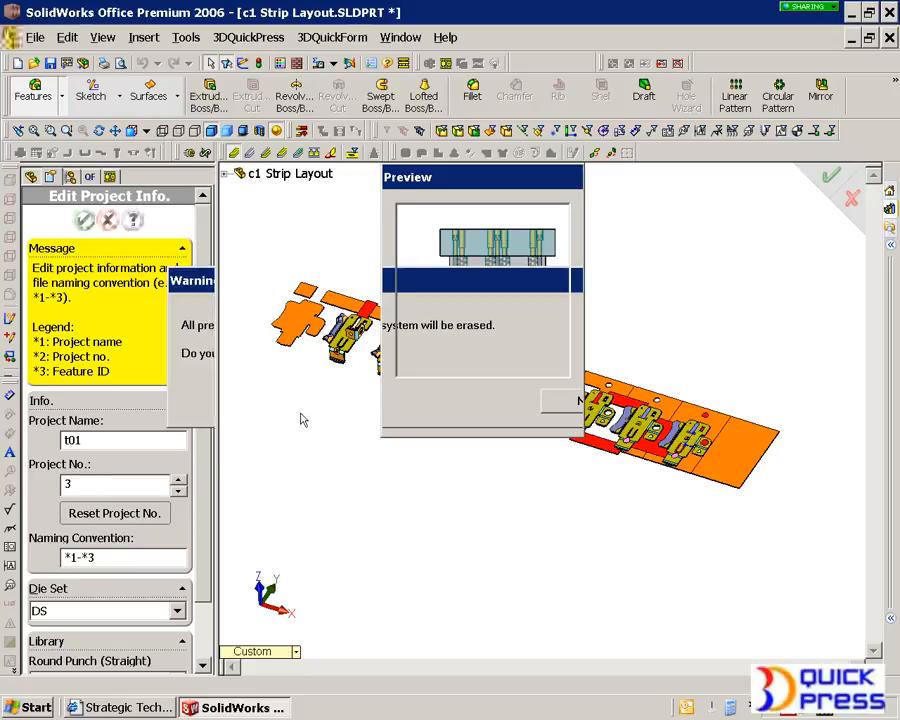
Preview each available die set, keep DS, and accept the project information
scroll(203, 440, "down", 2)
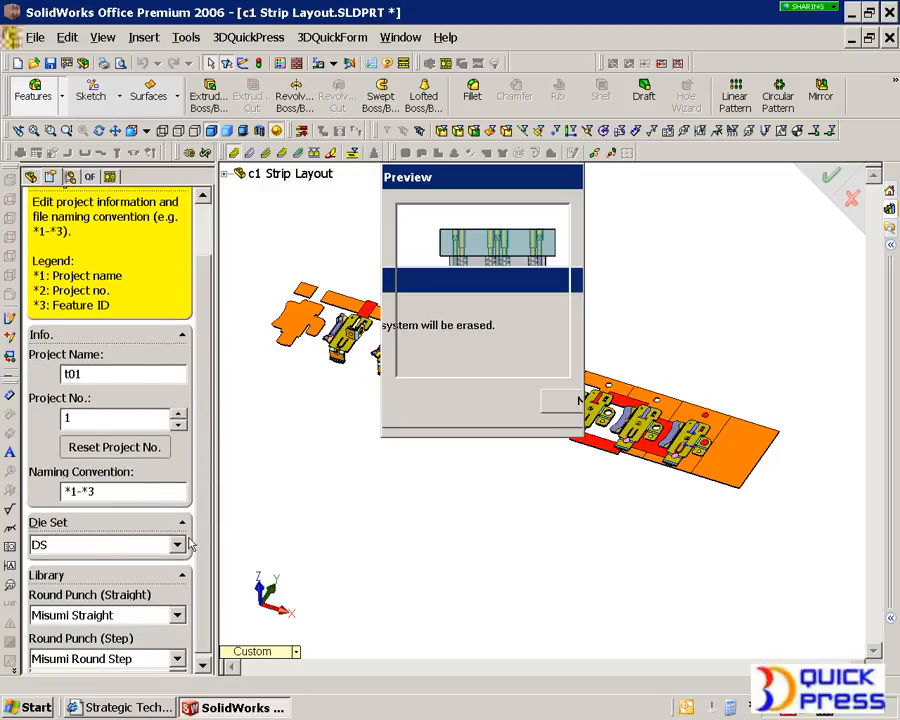
left_click(89, 553)
left_click(96, 592)
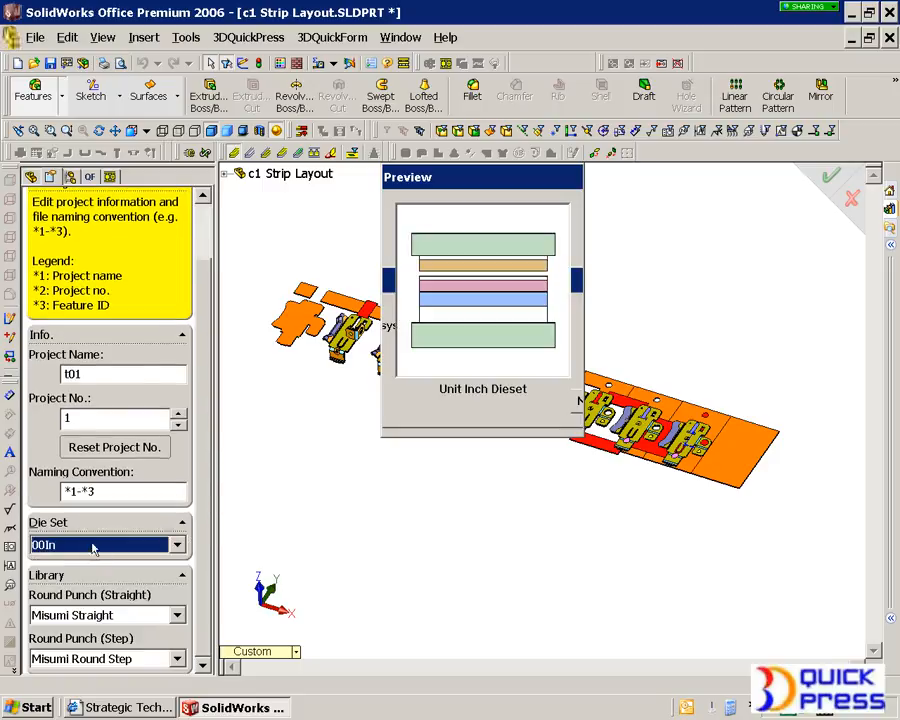
left_click(94, 544)
left_click(90, 607)
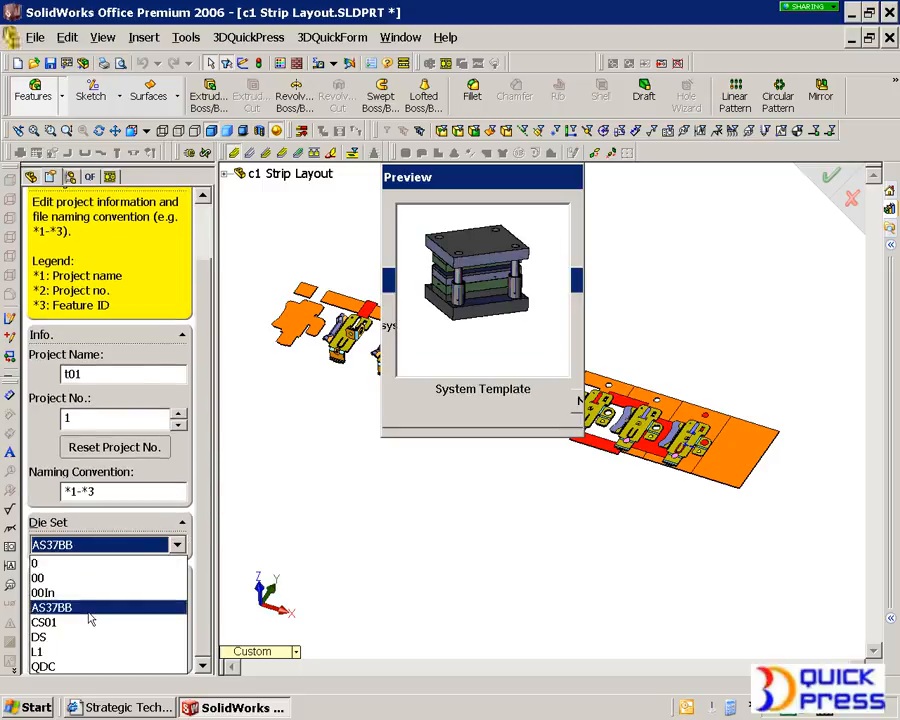
left_click(94, 544)
left_click(90, 622)
left_click(94, 544)
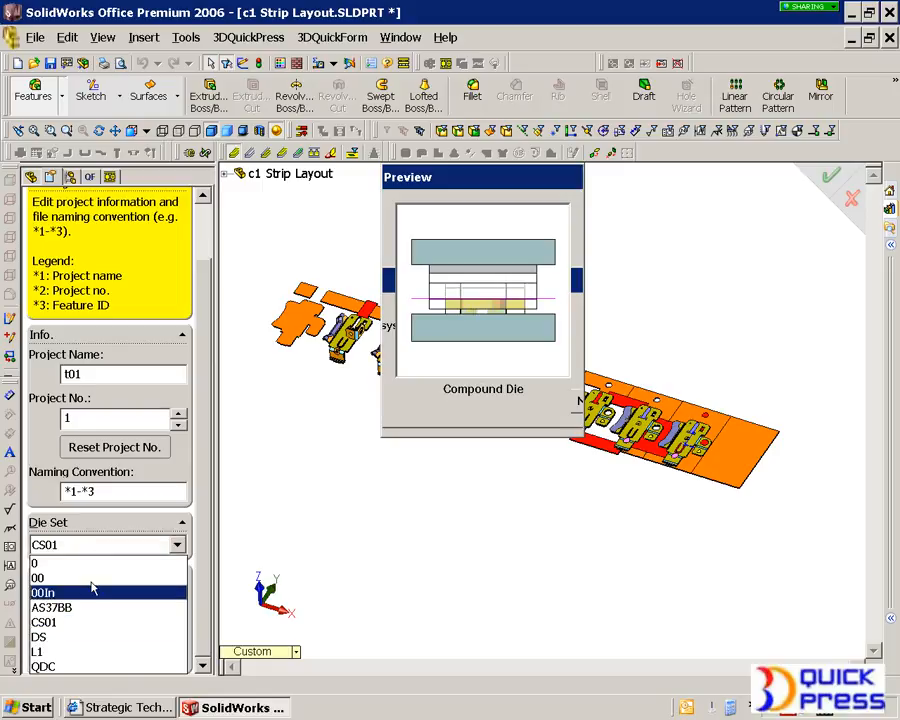
left_click(87, 640)
left_click(93, 544)
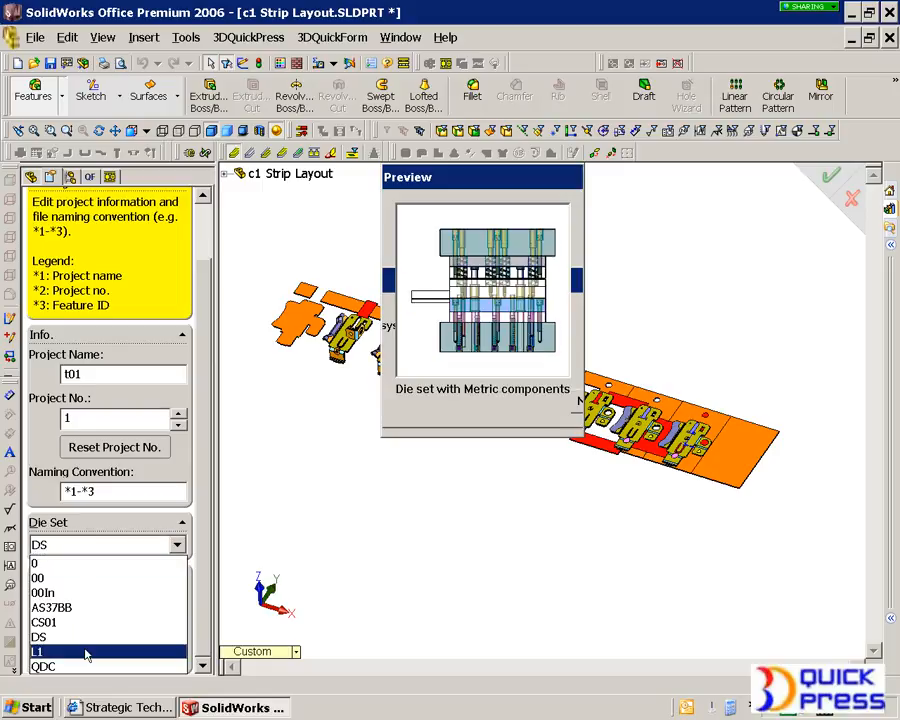
left_click(86, 651)
left_click(96, 545)
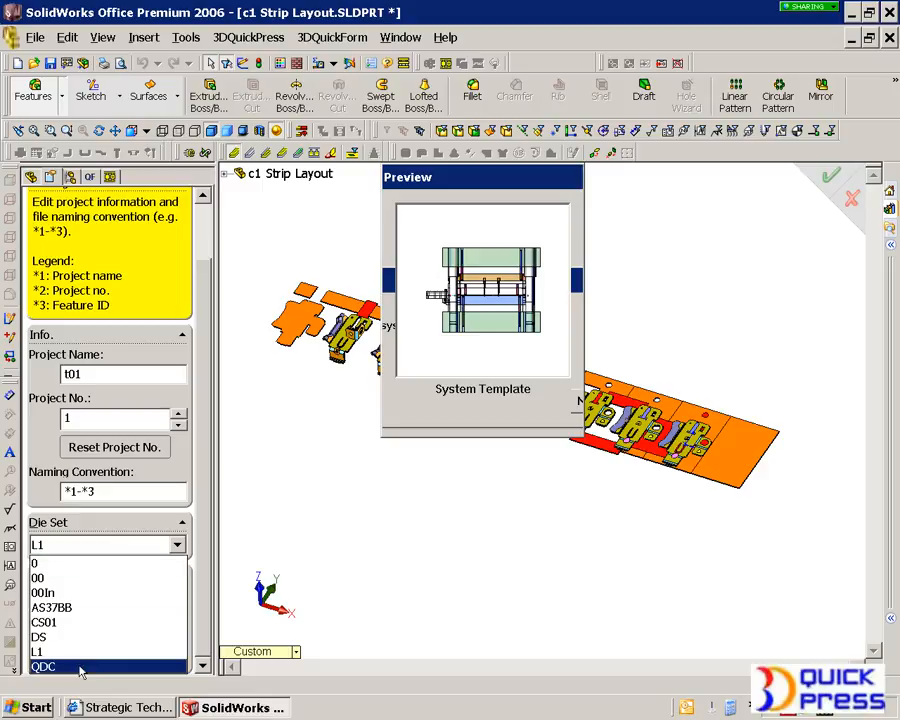
left_click(81, 667)
left_click(100, 545)
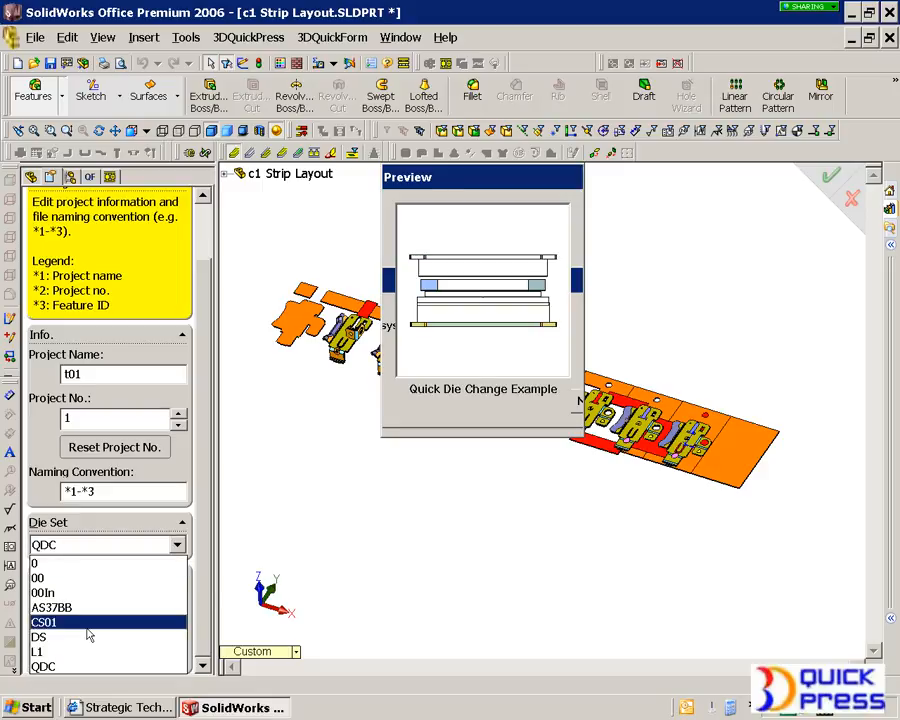
left_click(87, 637)
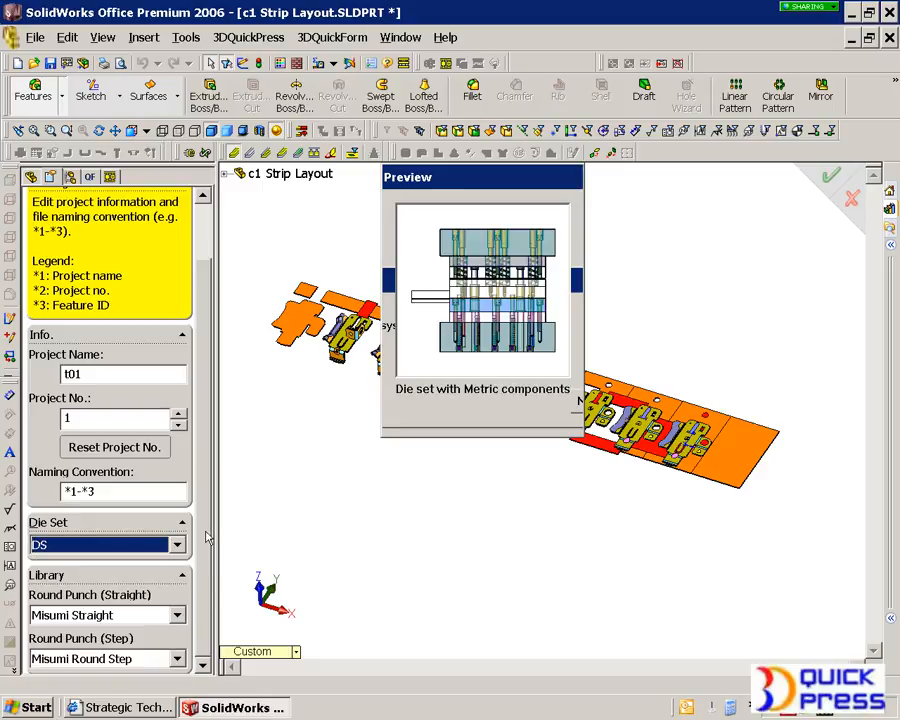
left_click_drag(207, 541, 195, 368)
left_click(82, 222)
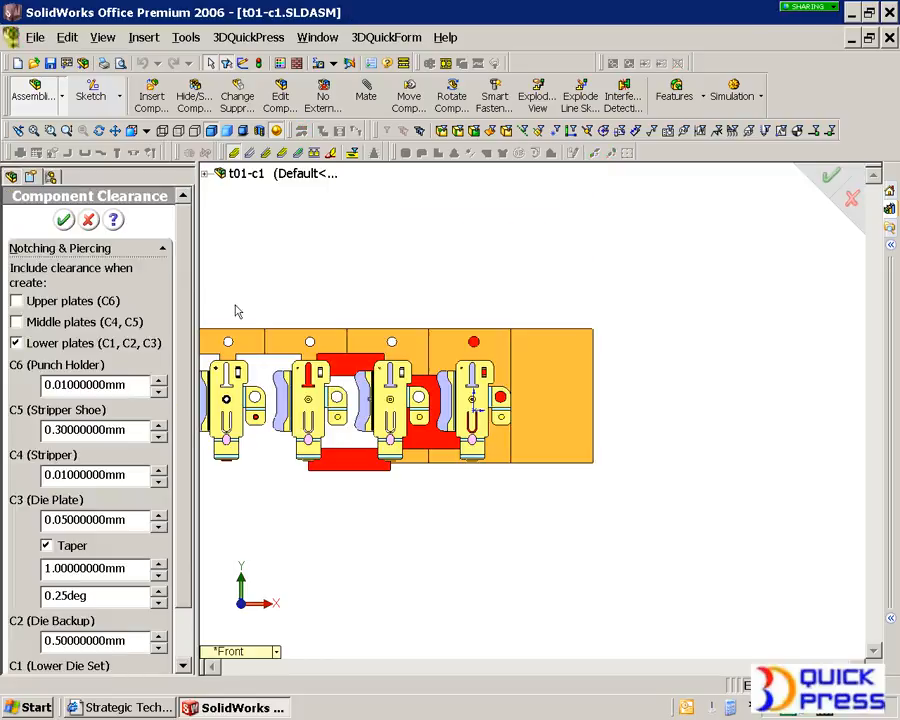
Include clearance for upper plates (C6) and middle plates (C4, C5), then accept the component clearance settings
left_click(40, 301)
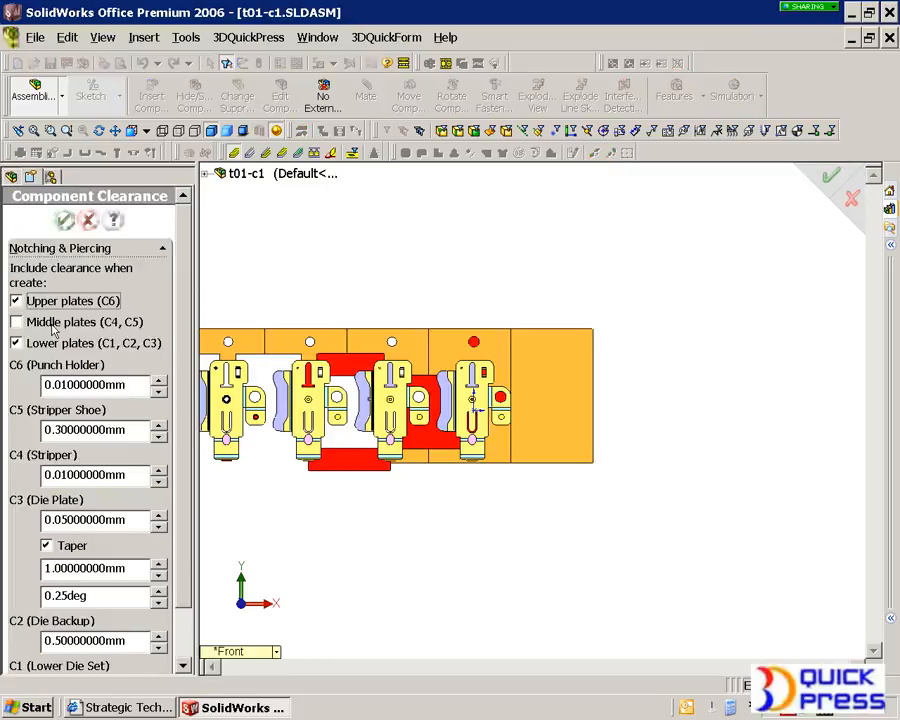
left_click(51, 325)
scroll(135, 400, "down", 2)
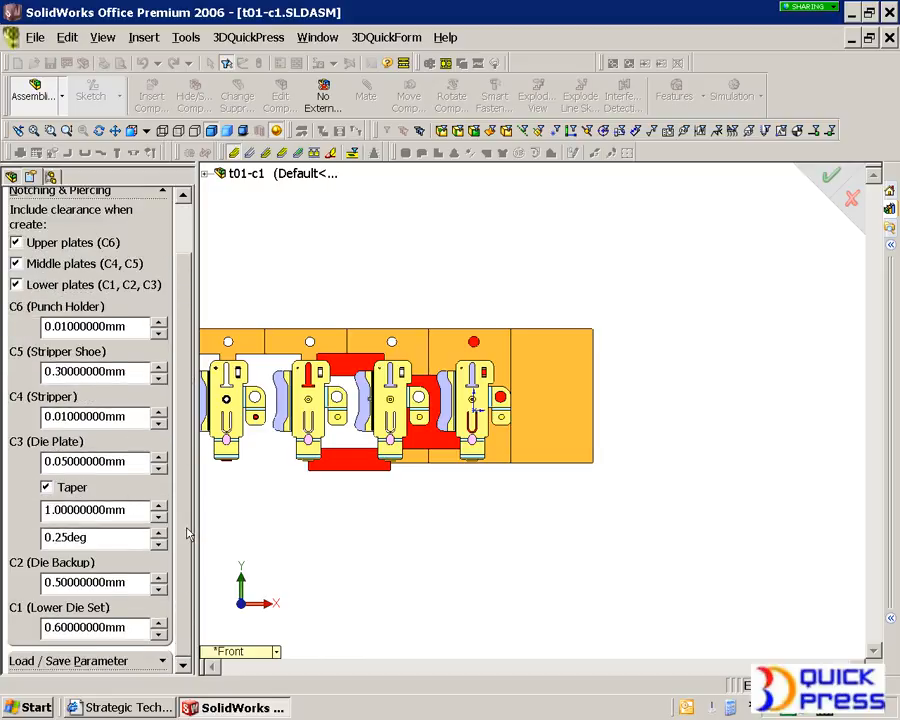
scroll(187, 534, "up", 2)
left_click(62, 220)
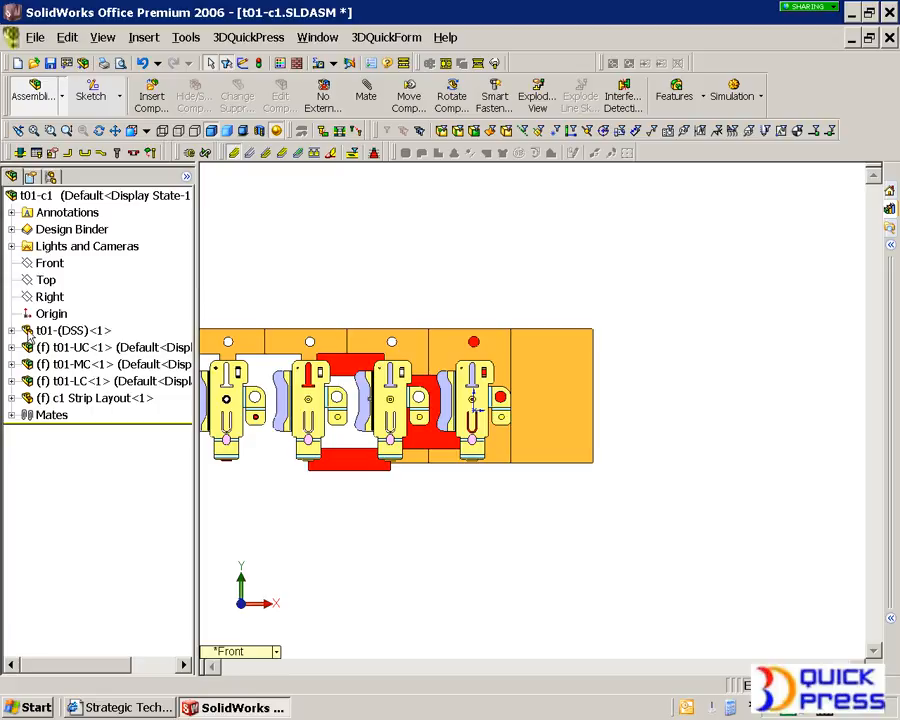
Examine the upper, middle and lower component subassemblies and the strip layout in the assembly
key("f")
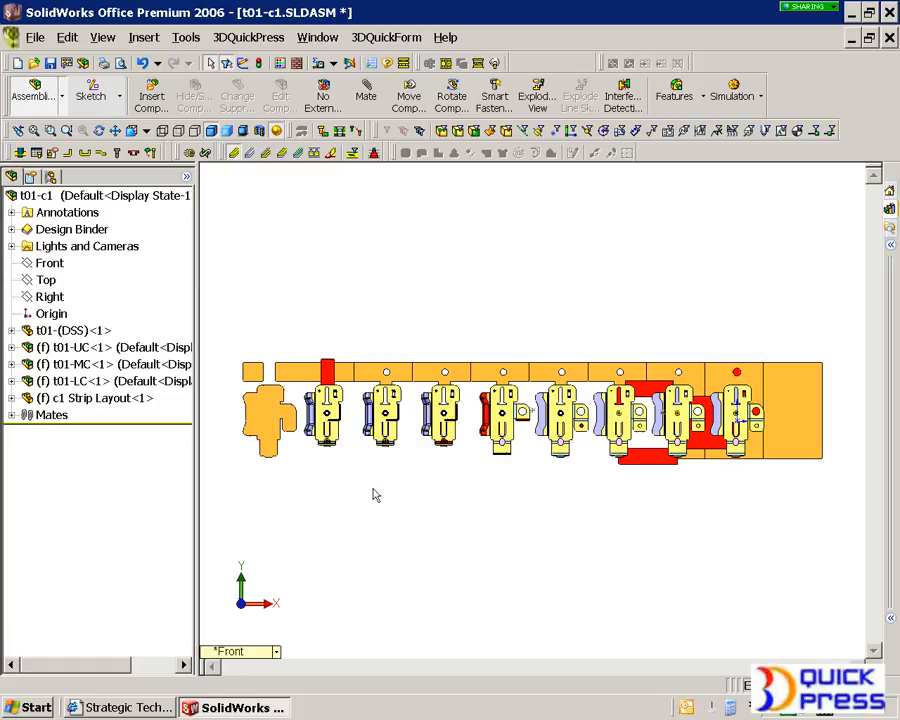
left_click(93, 347)
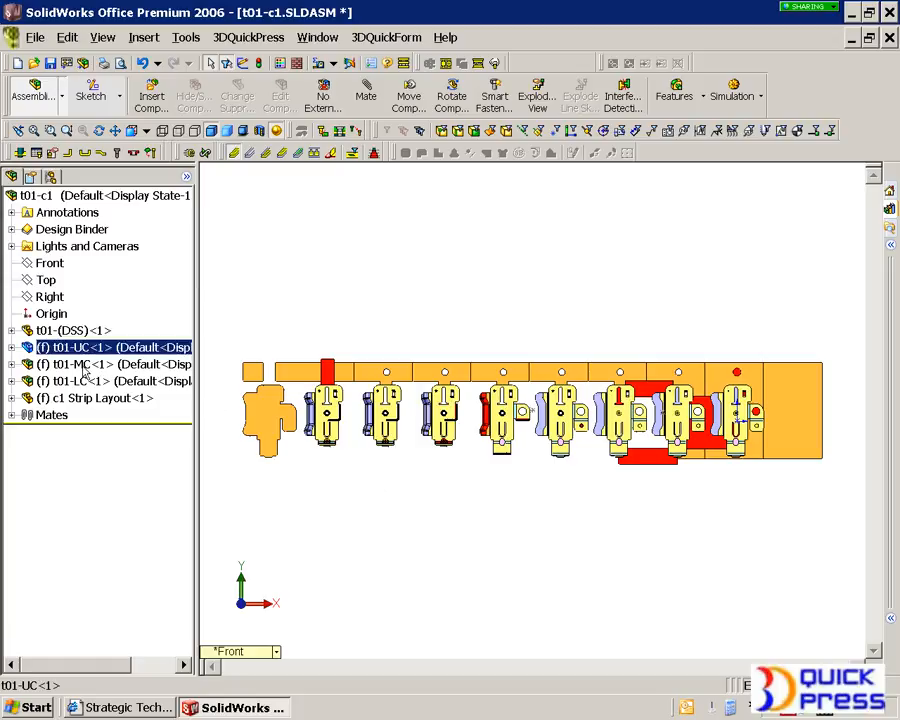
left_click(105, 364)
left_click(120, 381)
left_click(448, 580)
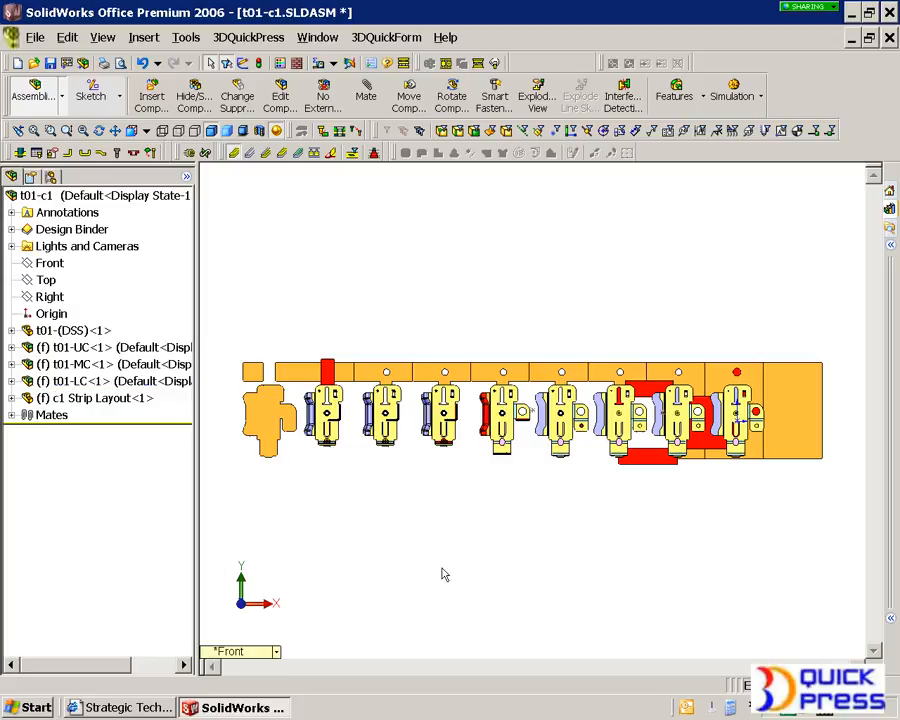
middle_click_drag(455, 556, 442, 438)
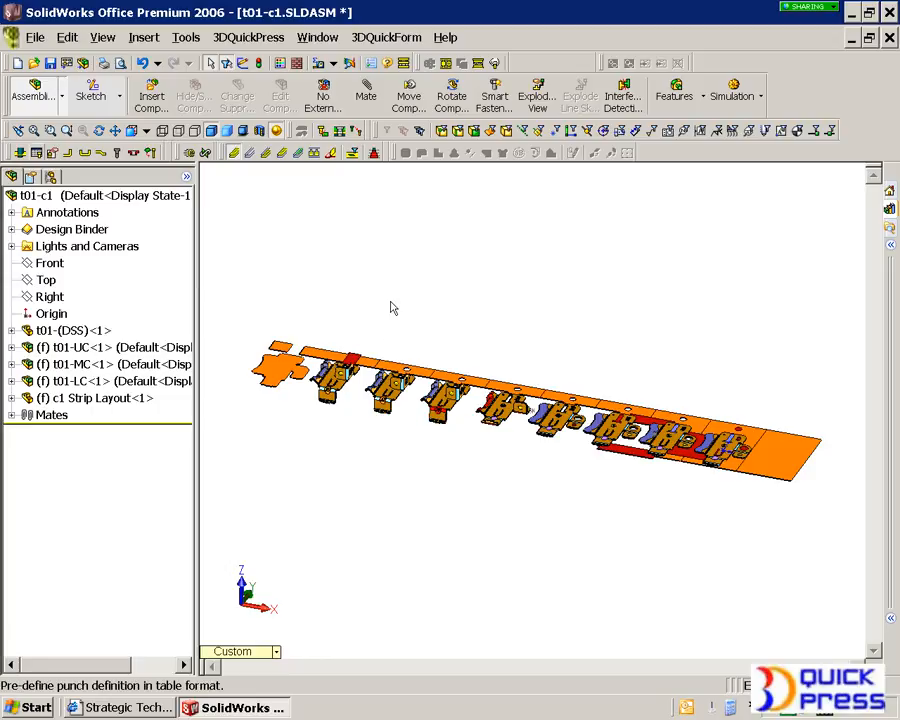
scroll(541, 457, "down", 5)
left_click(474, 458)
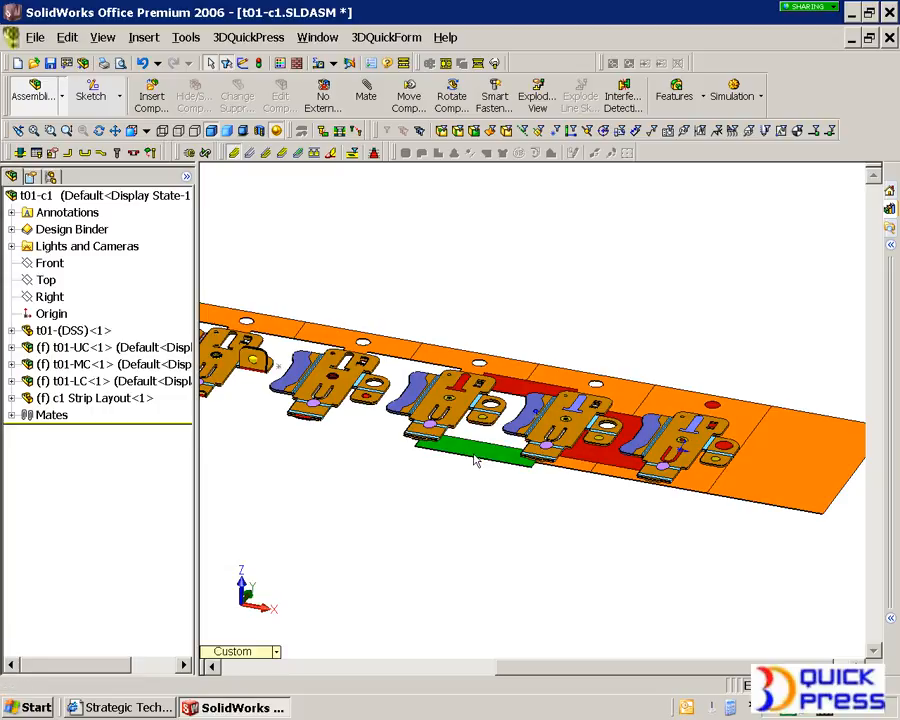
Open the Punch Definition Table and select the split notching feature on the strip
left_click(34, 153)
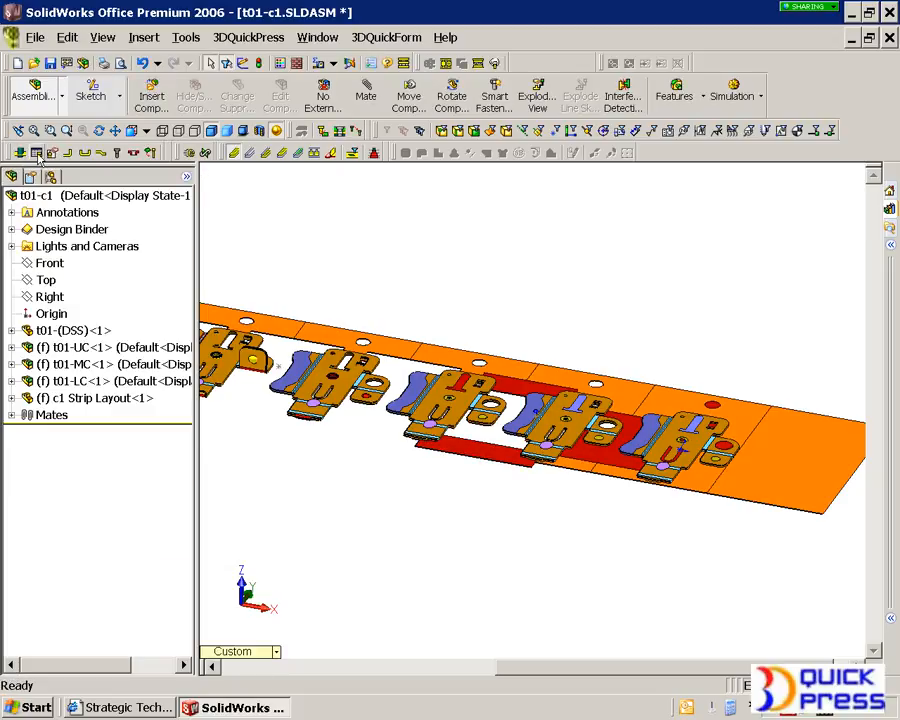
left_click(37, 155)
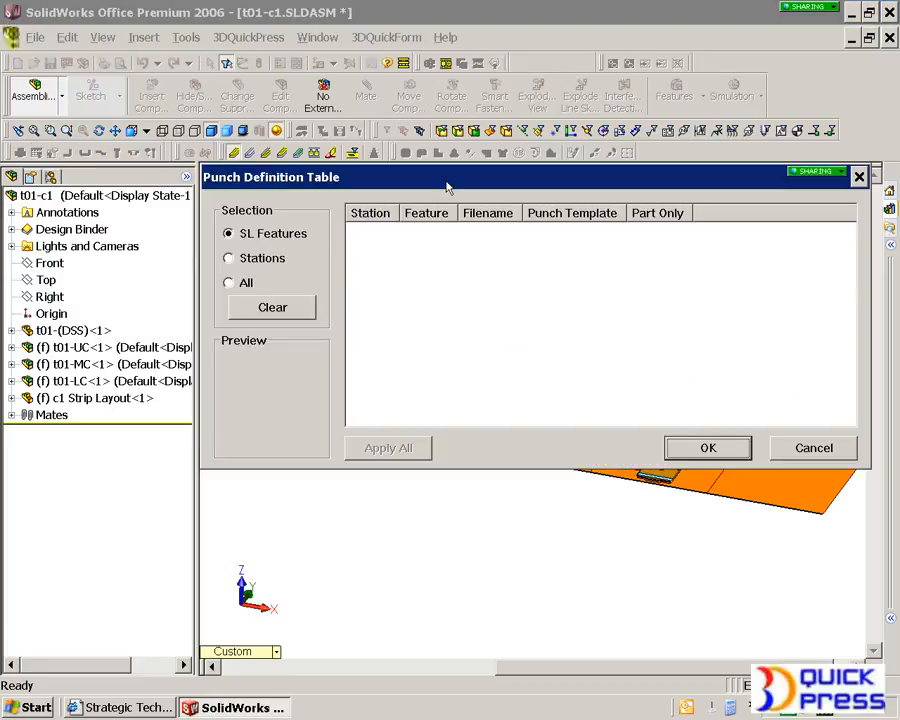
left_click_drag(442, 184, 386, 189)
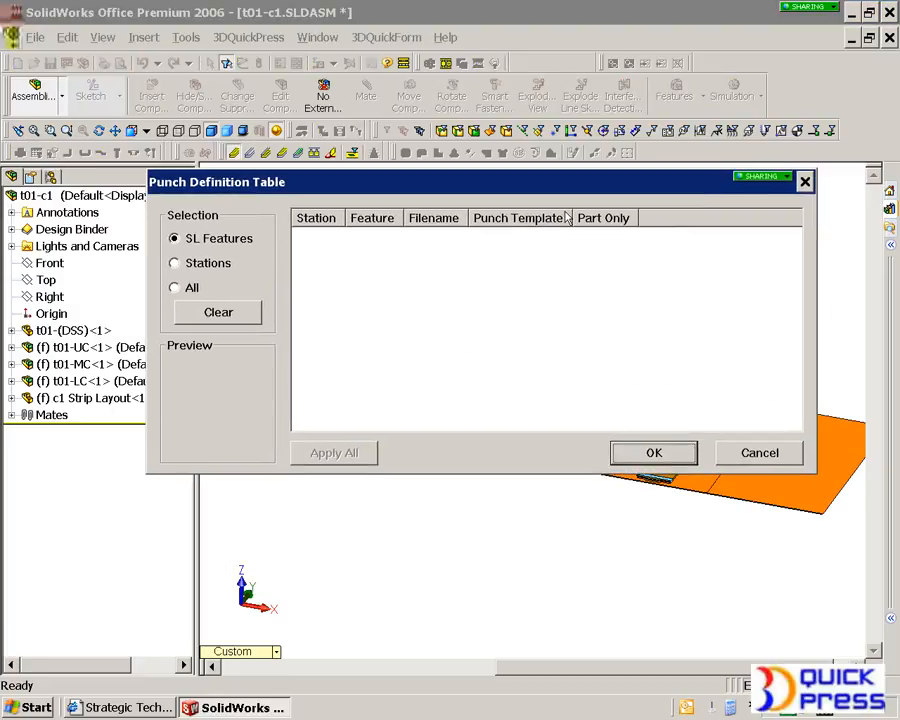
left_click_drag(553, 189, 580, 97)
left_click(486, 445)
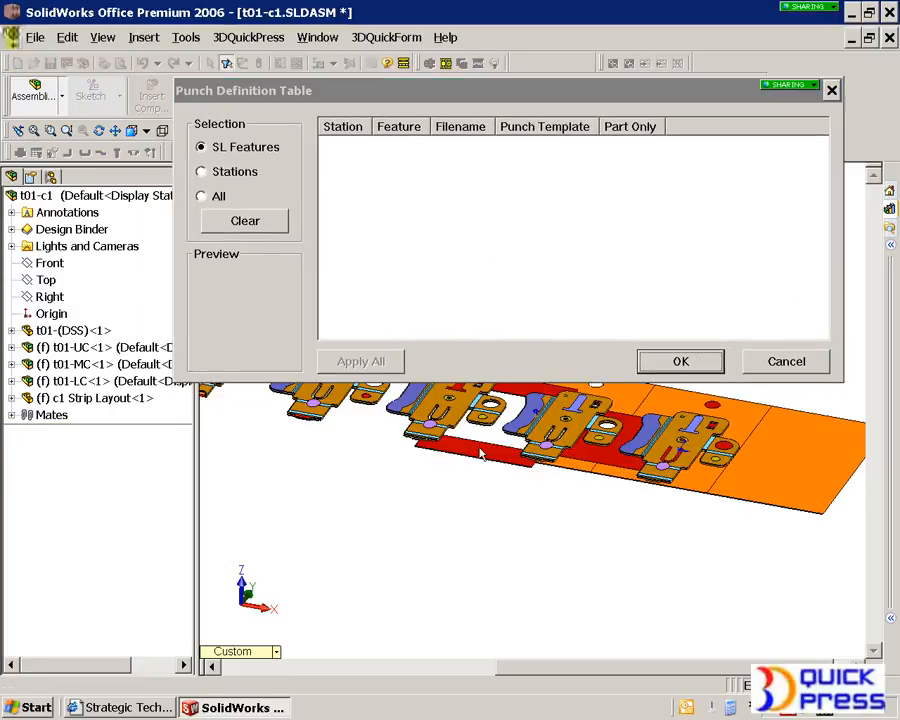
Browse the punch templates for Split Notching 3, assign C2, and accept the table
left_click(628, 146)
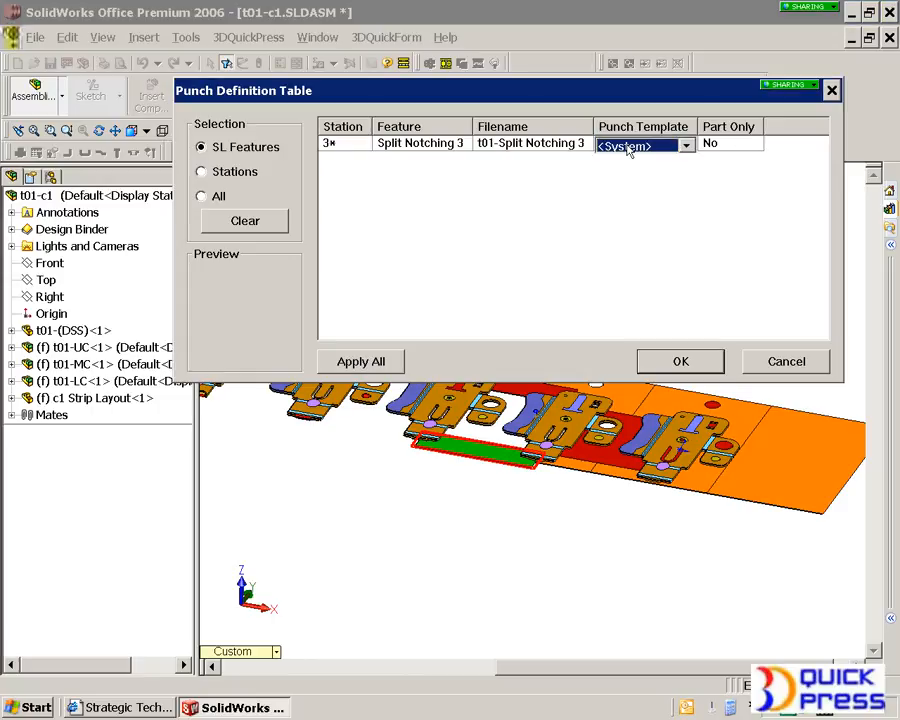
scroll(628, 151, "down", 1)
scroll(628, 149, "down", 1)
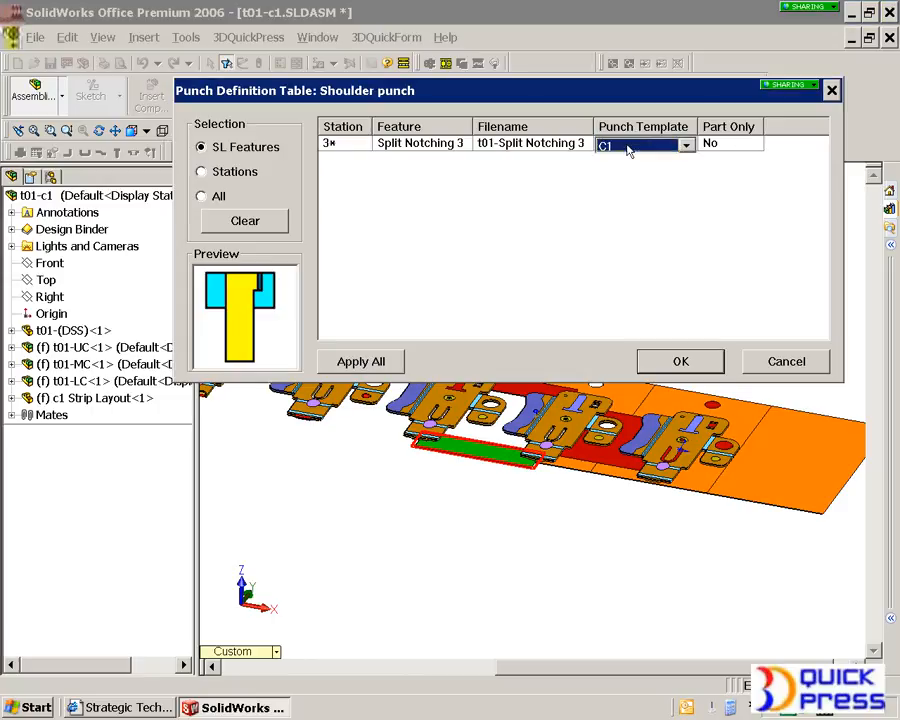
scroll(628, 149, "down", 1)
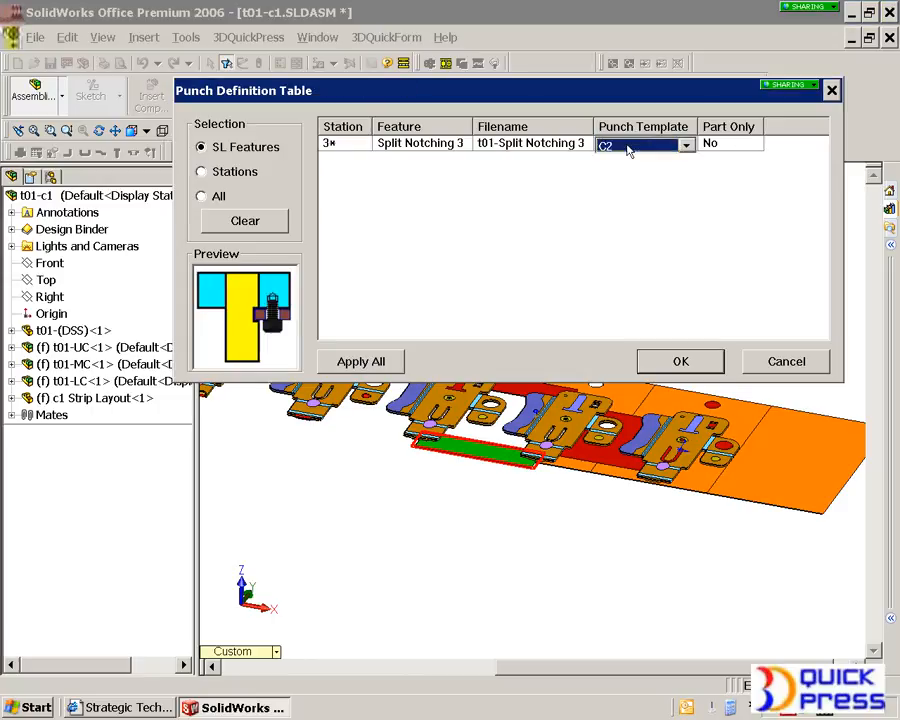
scroll(628, 149, "down", 1)
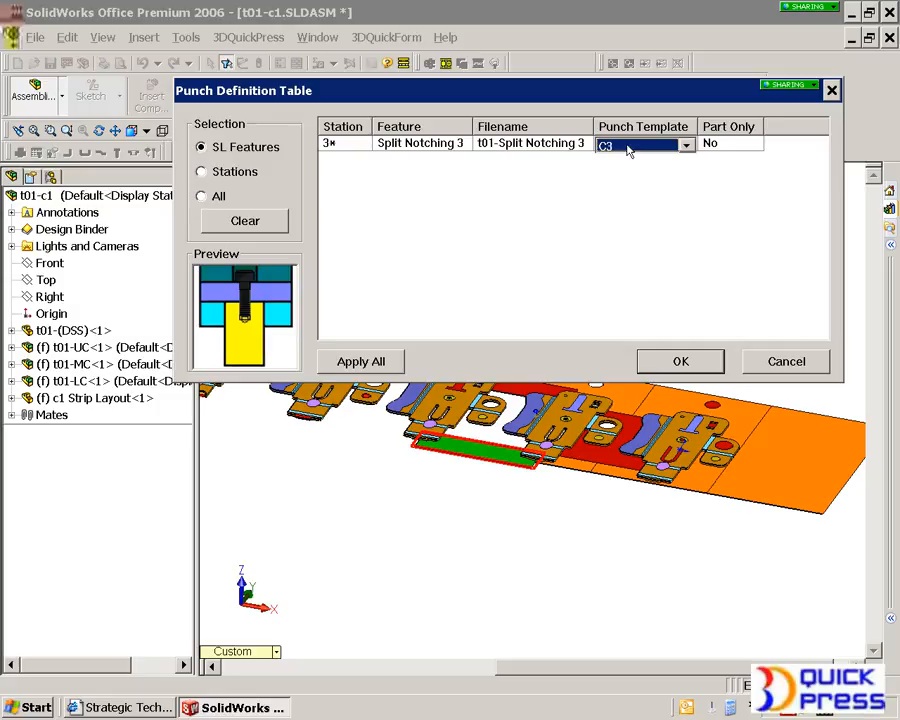
scroll(628, 149, "down", 2)
scroll(628, 149, "down", 1)
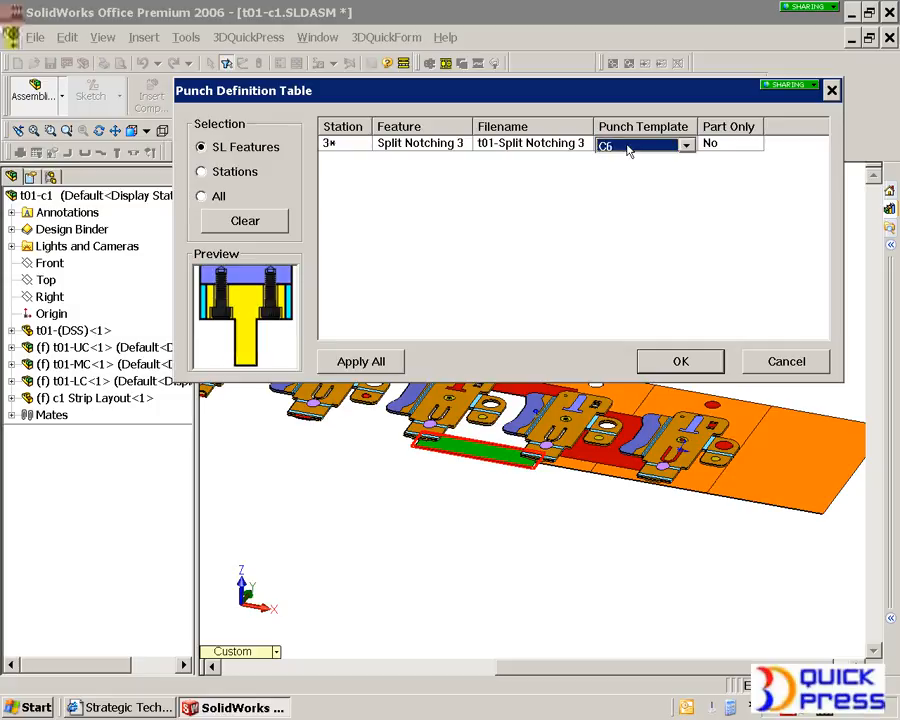
scroll(628, 149, "down", 1)
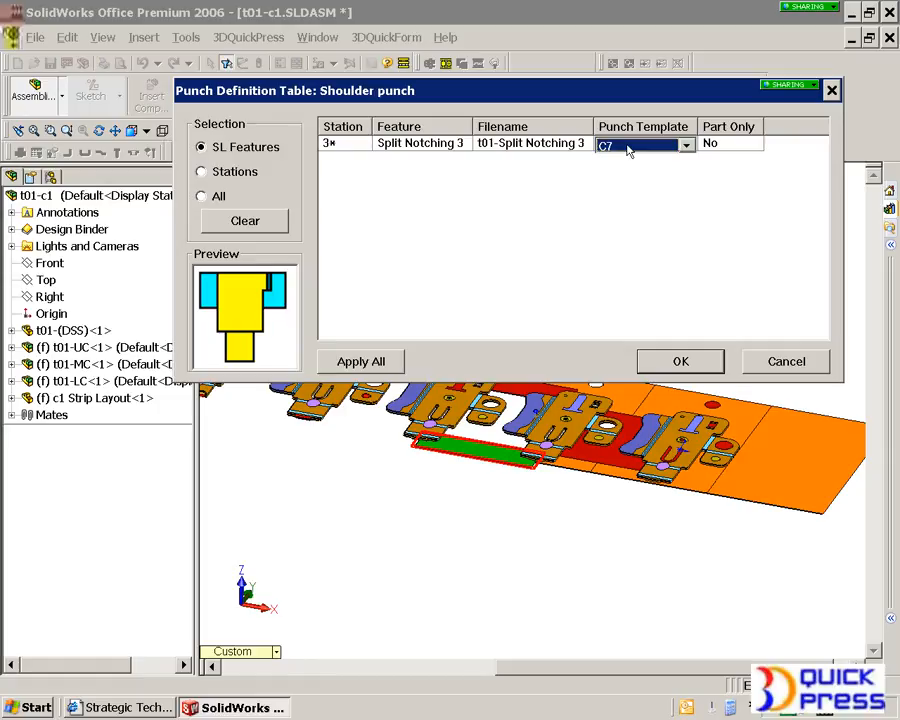
scroll(628, 149, "down", 3)
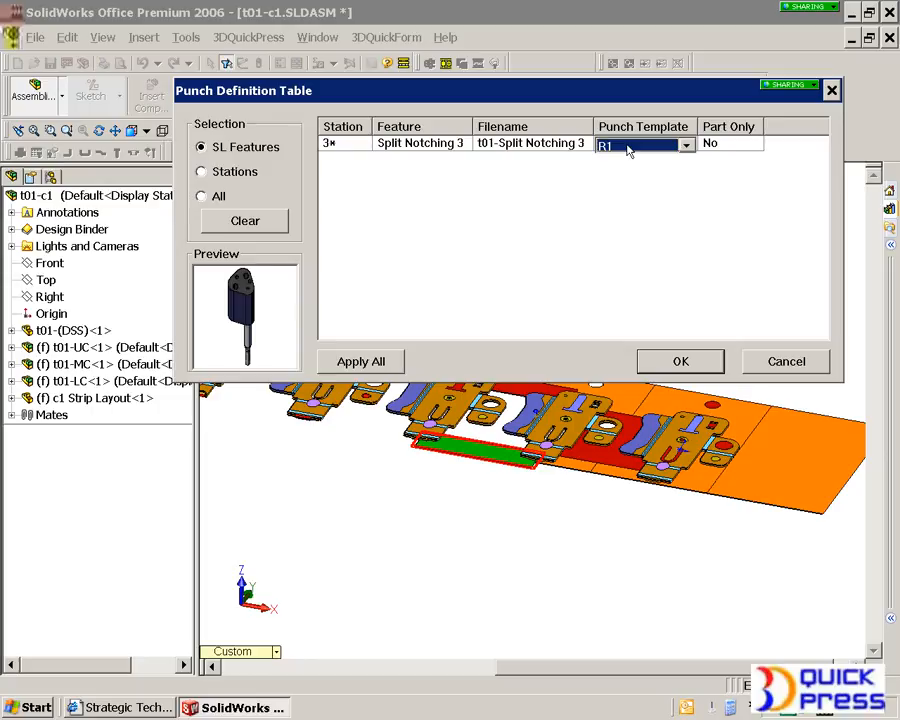
scroll(628, 149, "down", 1)
scroll(628, 149, "up", 3)
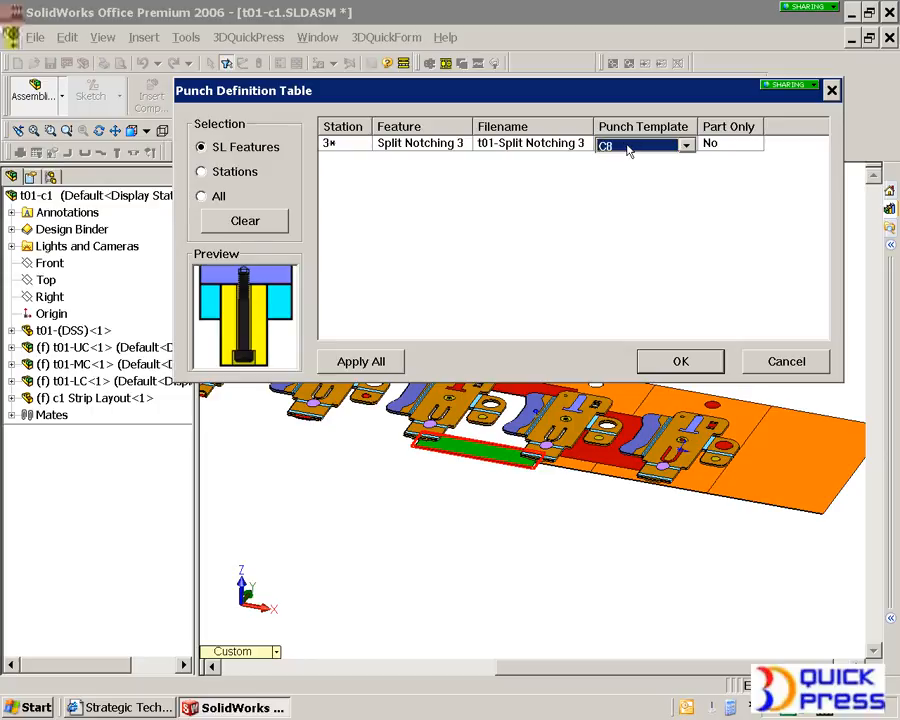
scroll(628, 149, "up", 1)
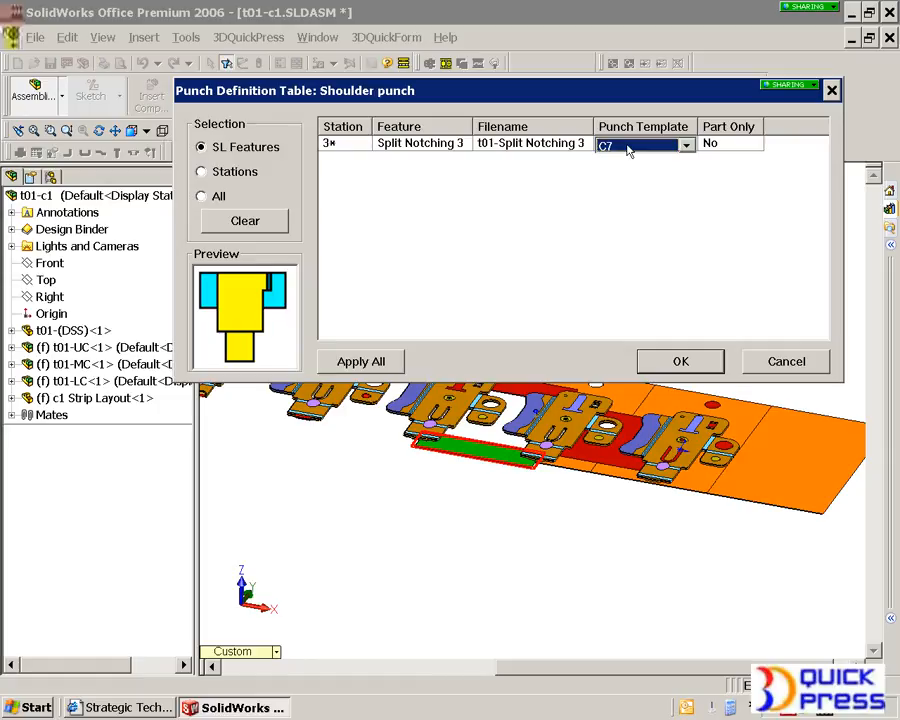
scroll(628, 149, "up", 1)
scroll(628, 149, "up", 1)
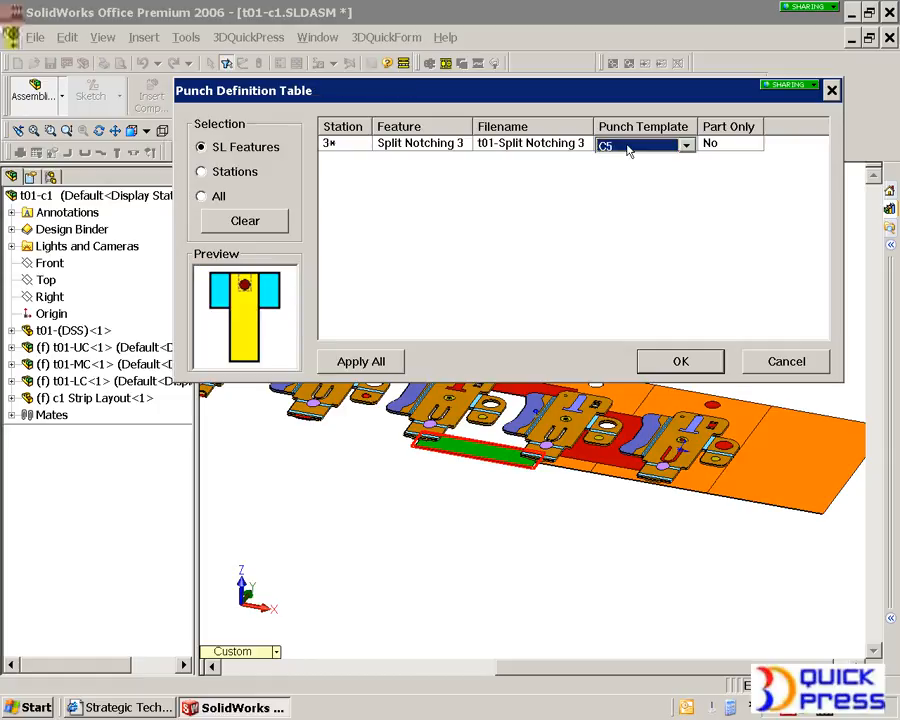
scroll(628, 149, "up", 3)
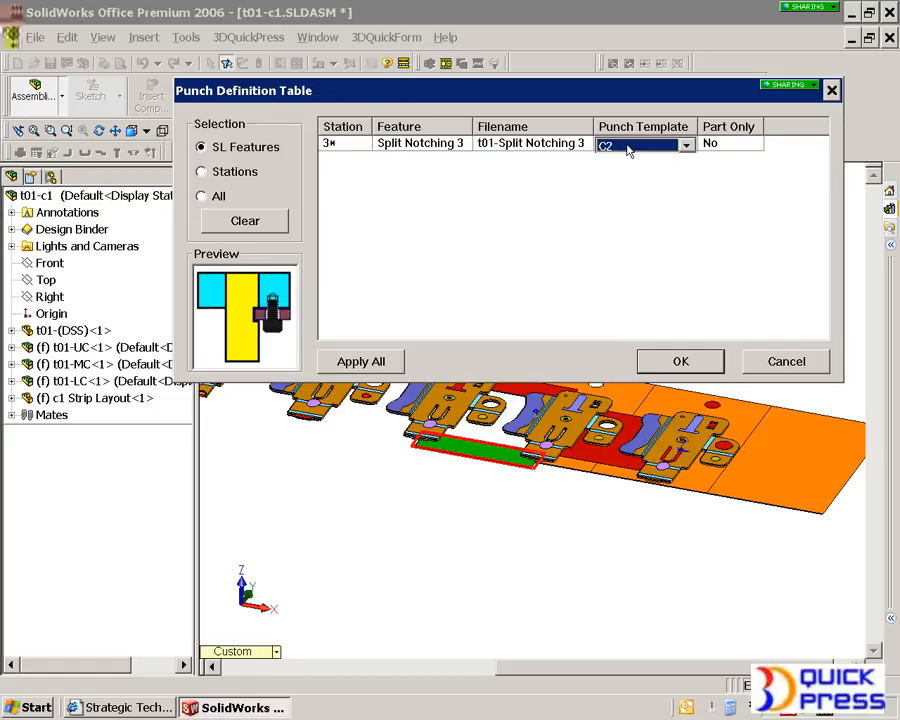
left_click(680, 362)
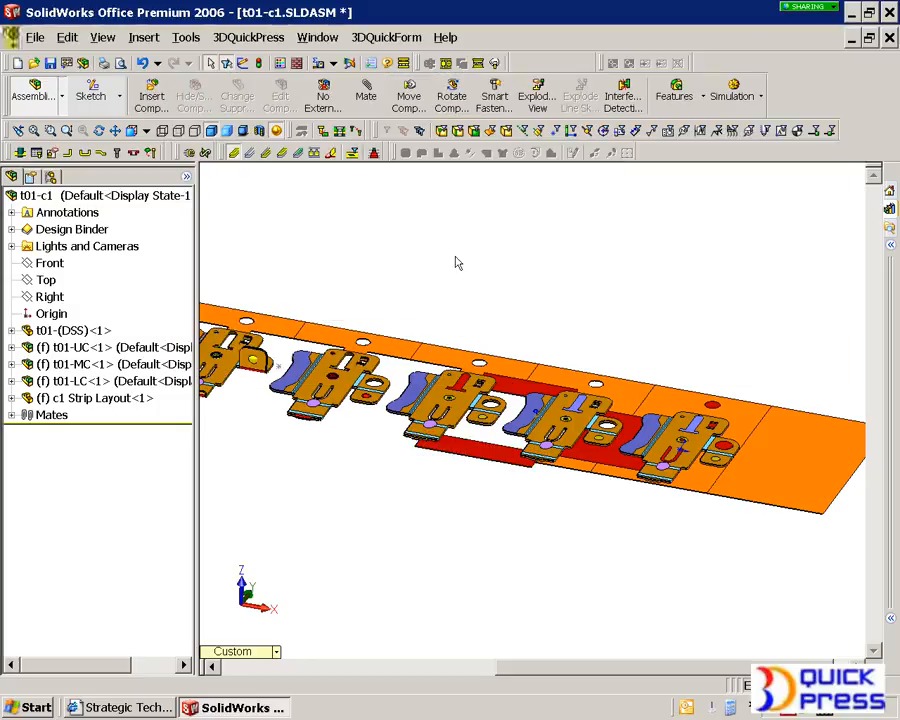
Create punches for all strip layout features at once
left_click(52, 152)
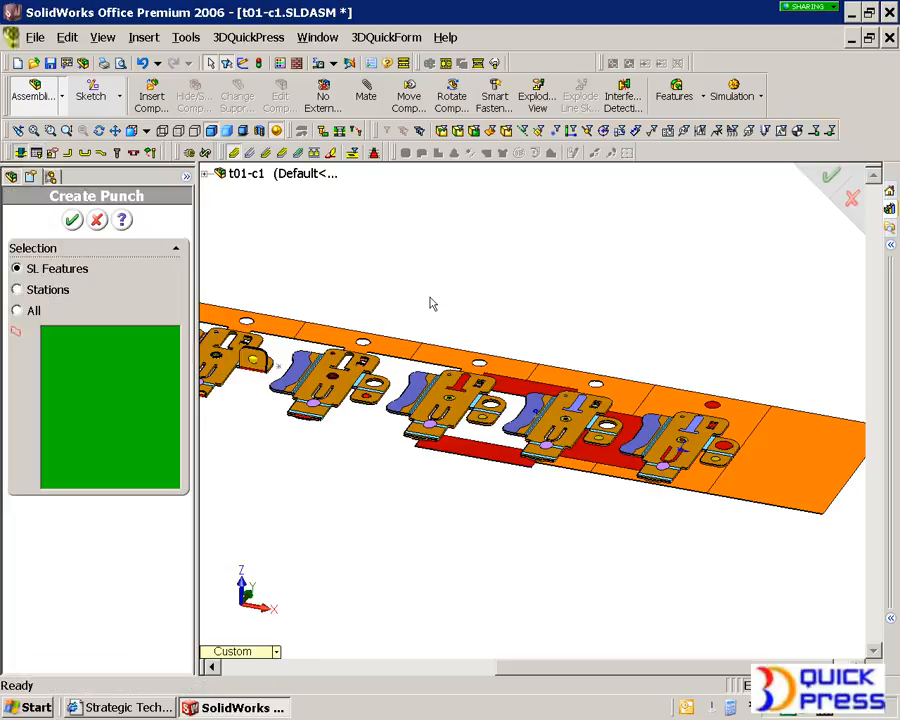
left_click(20, 310)
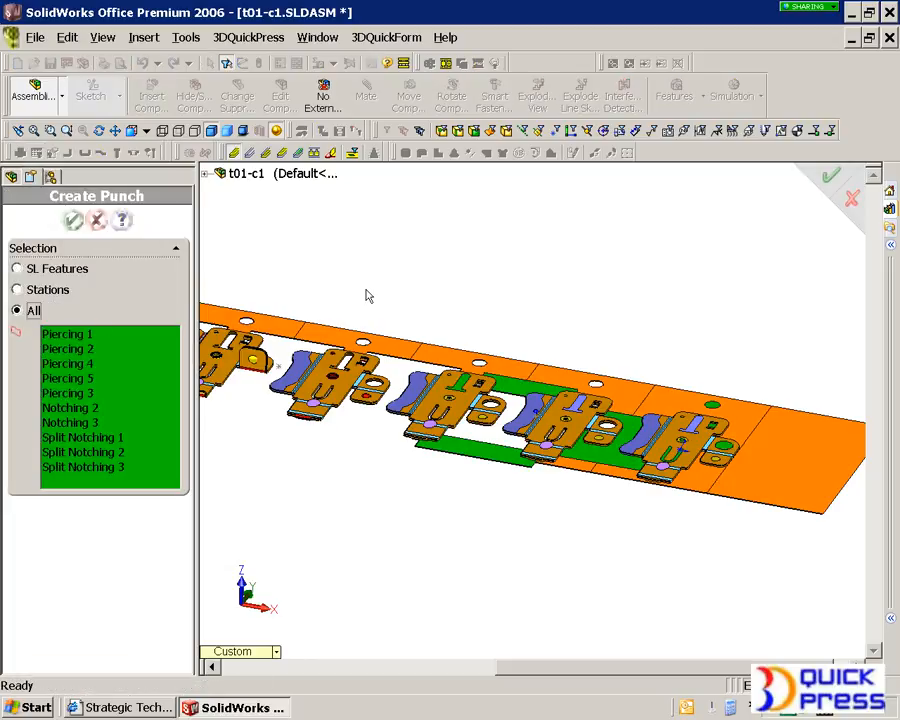
key("f")
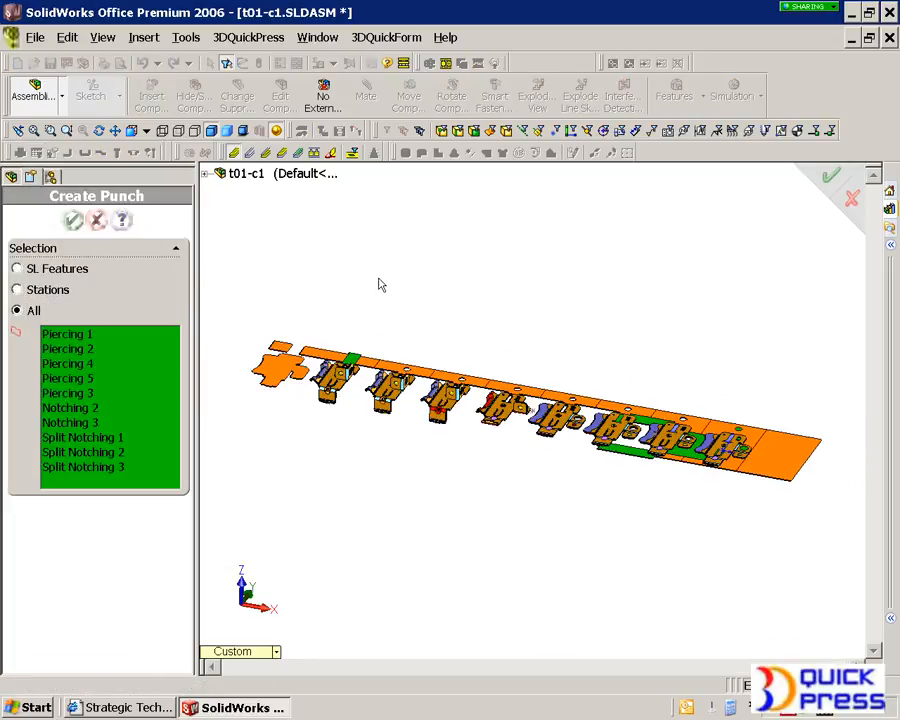
left_click(72, 220)
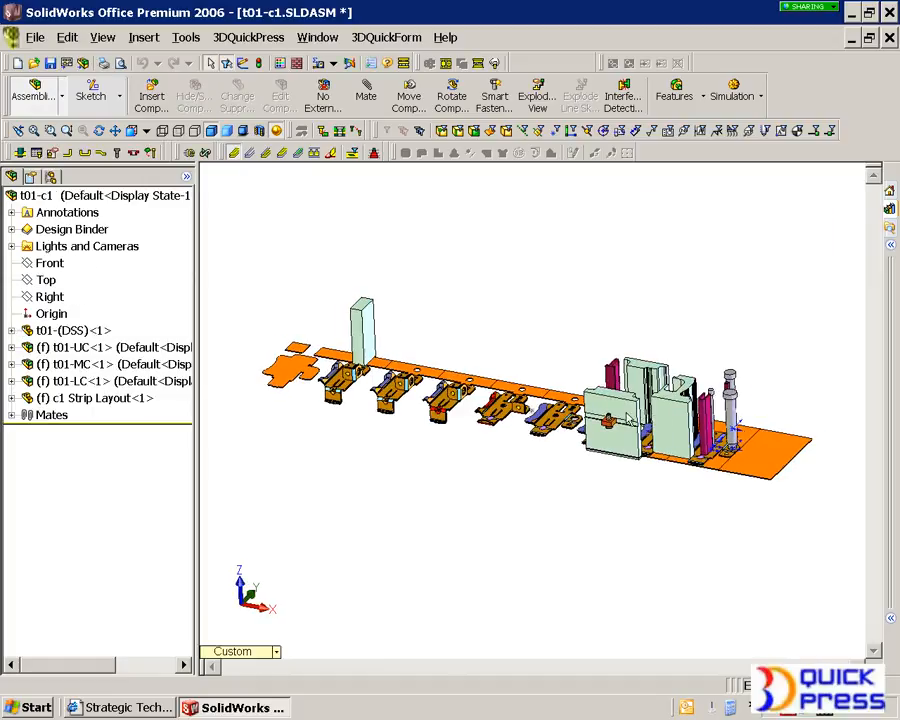
Examine the generated punches along the strip, including the Split Notching 3 punch's edge properties
scroll(626, 430, "down", 5)
scroll(610, 429, "down", 3)
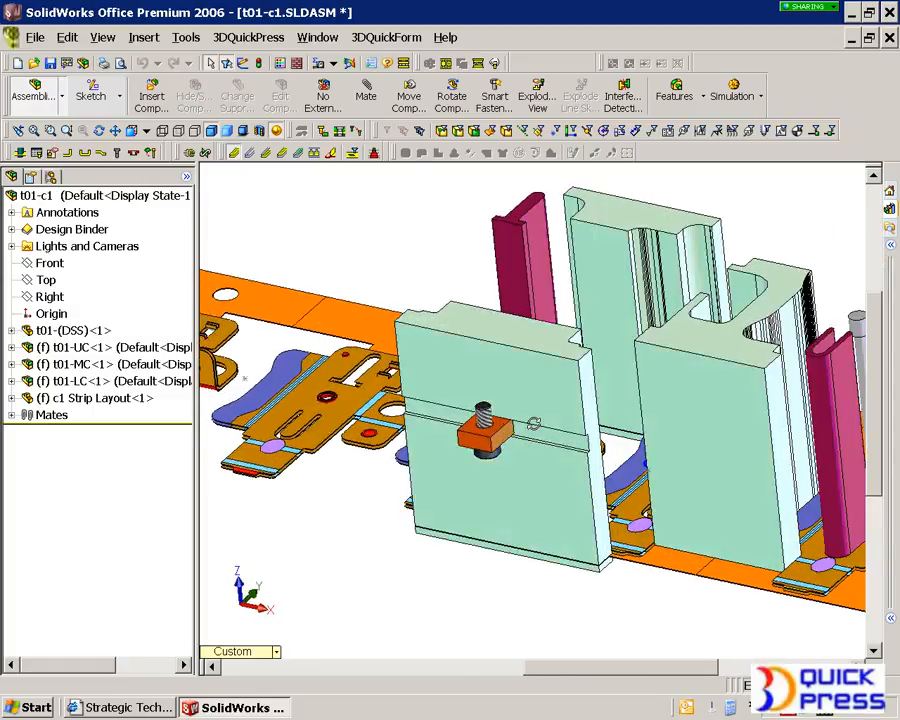
left_click(475, 308)
right_click(475, 310)
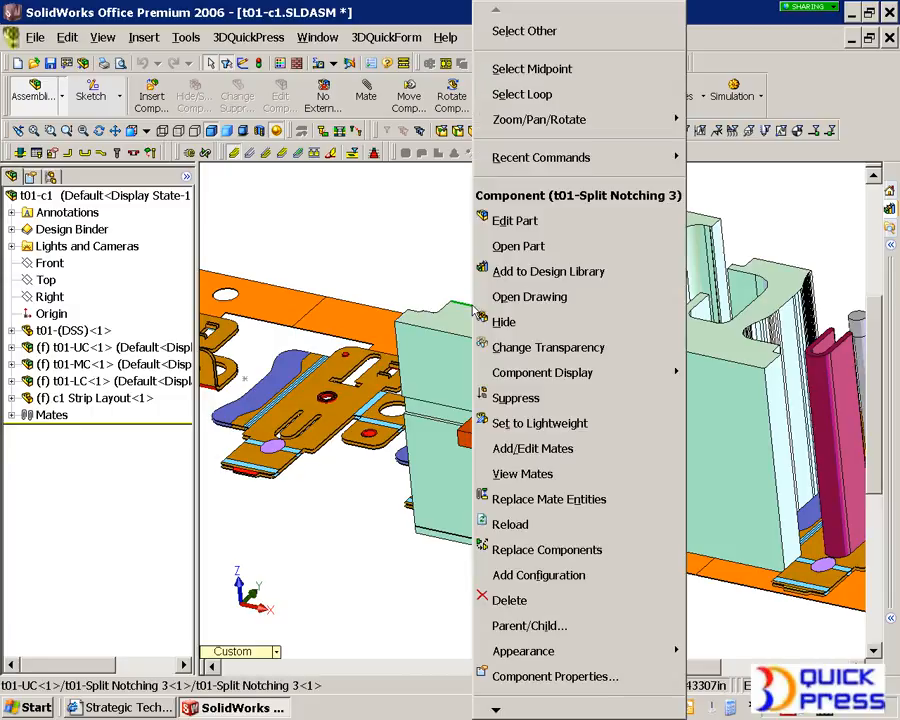
mouse_move(546, 710)
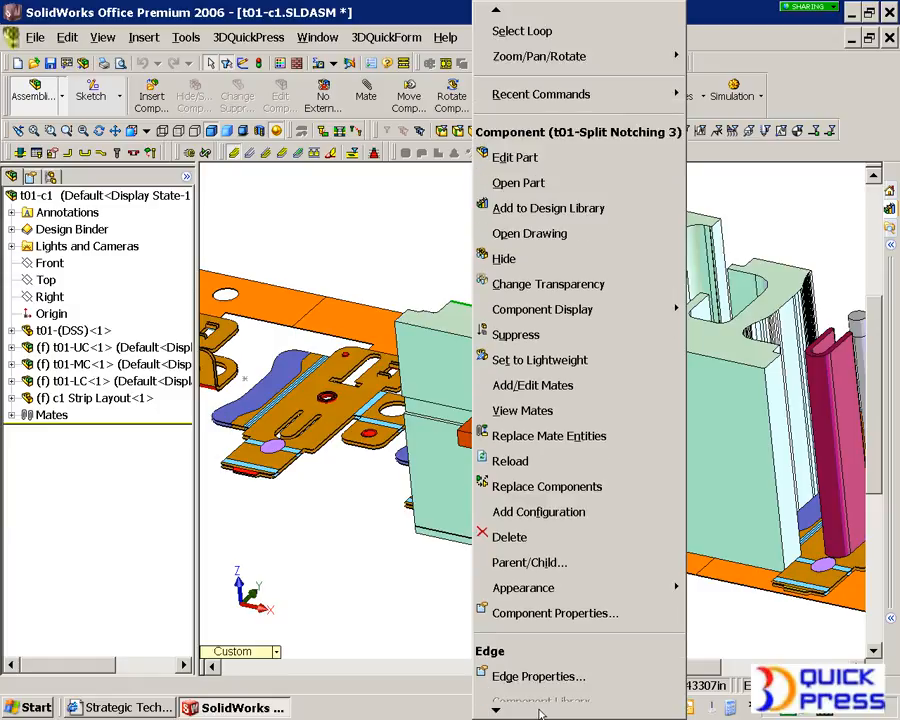
left_click(530, 677)
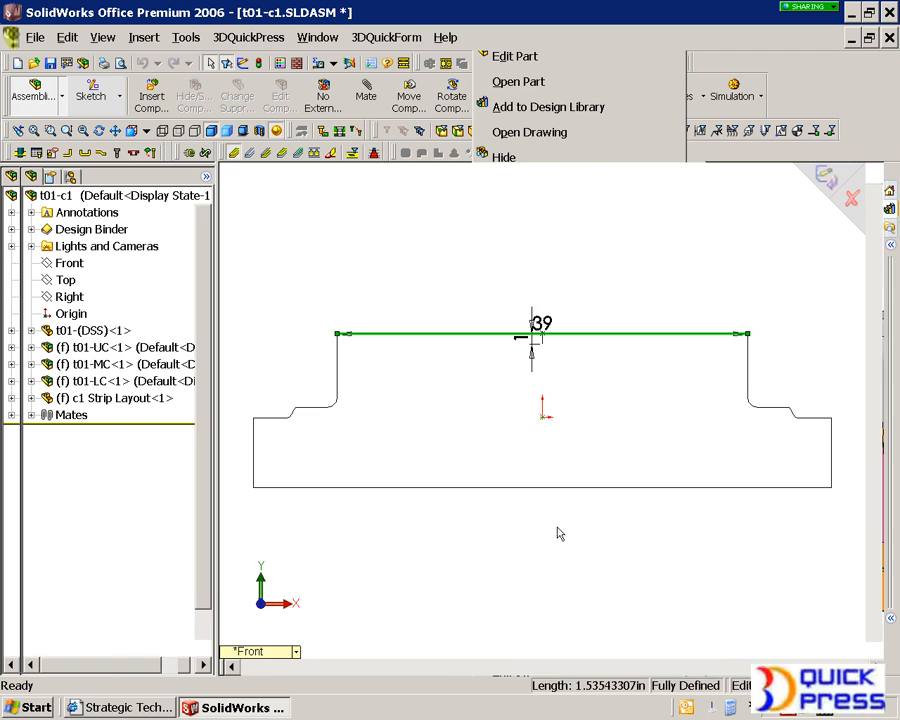
scroll(554, 532, "up", 5)
middle_click_drag(594, 484, 374, 453)
scroll(376, 450, "down", 10)
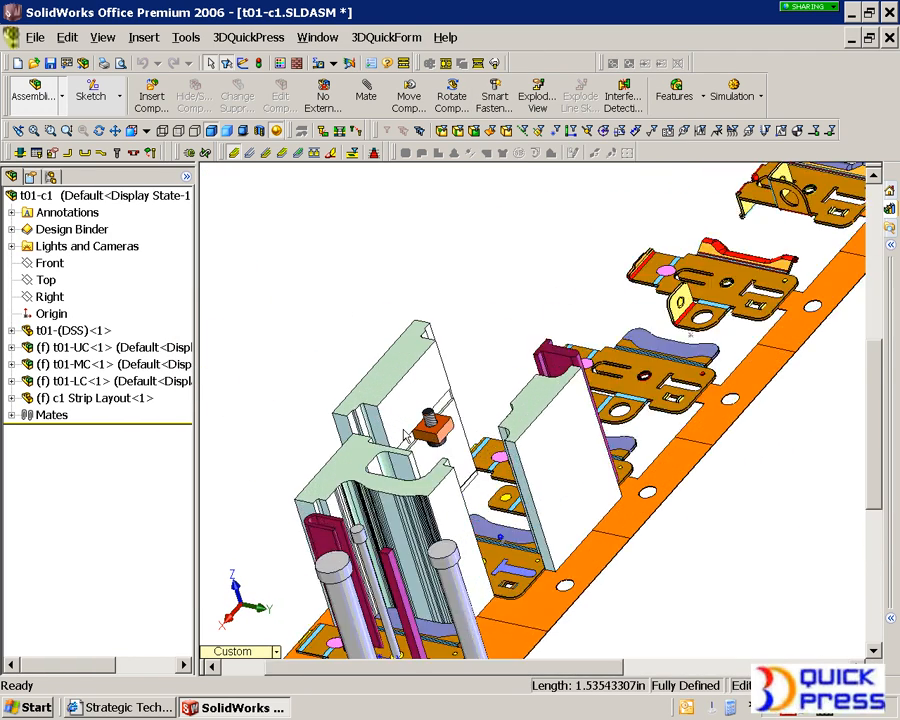
scroll(437, 445, "up", 8)
middle_click_drag(437, 445, 658, 455)
scroll(645, 500, "down", 4)
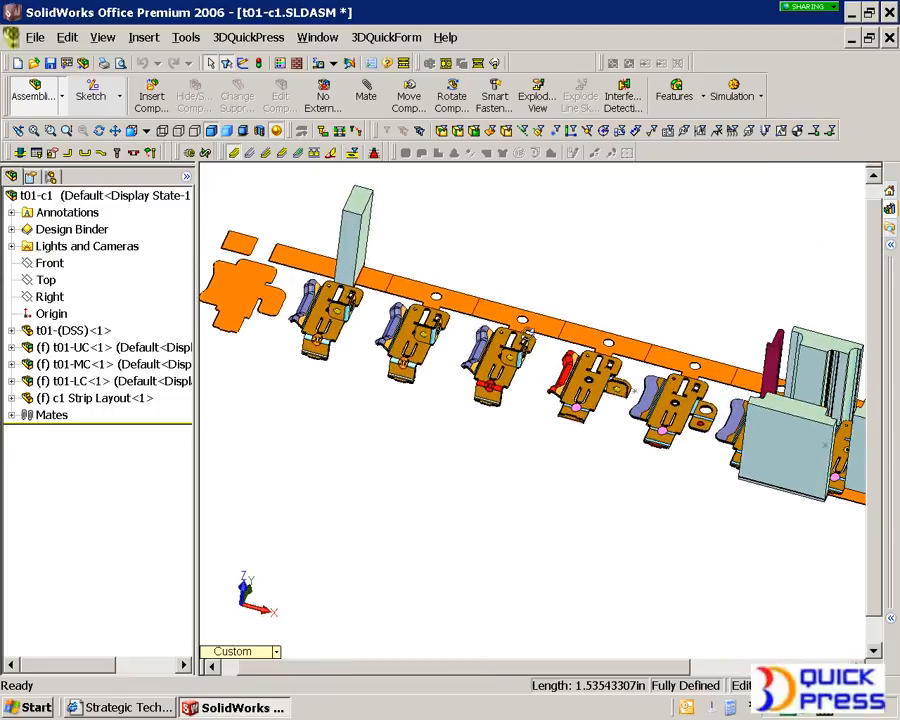
scroll(655, 414, "up", 2)
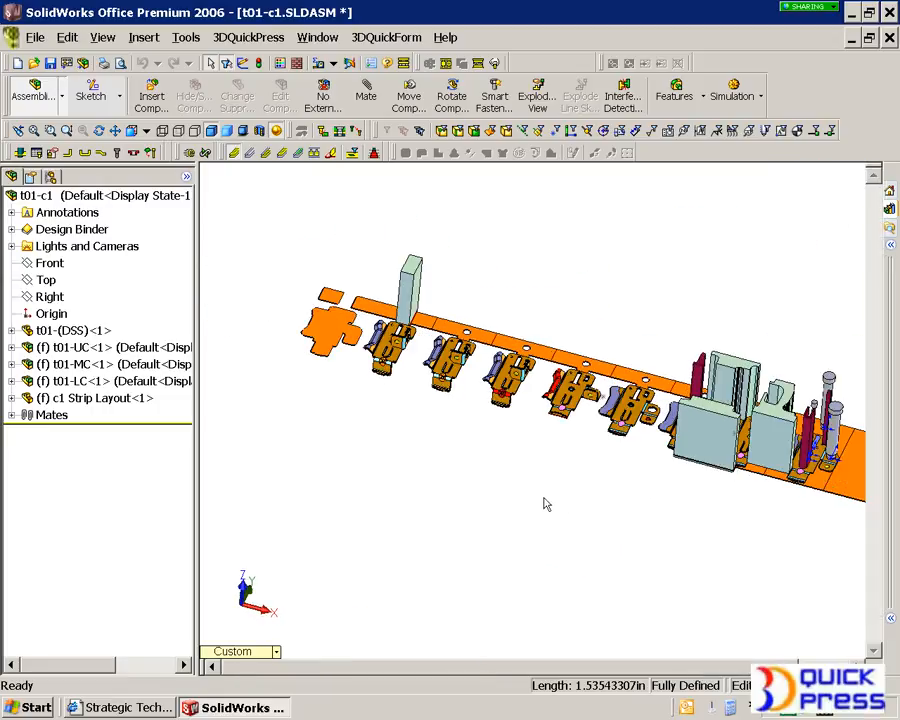
scroll(676, 480, "up", 2)
scroll(600, 380, "down", 3)
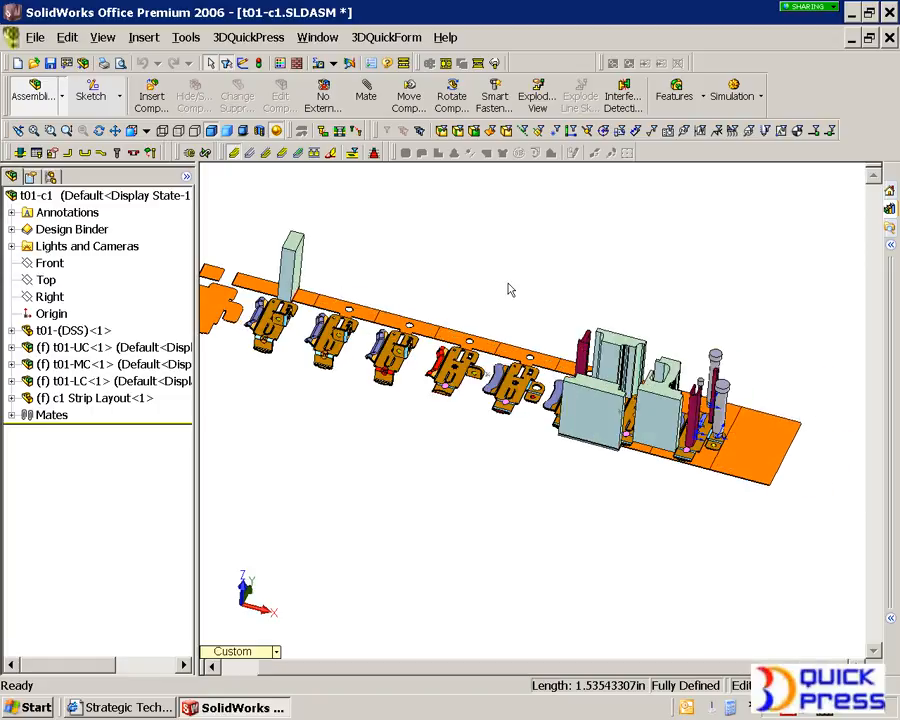
scroll(608, 474, "down", 2)
scroll(560, 410, "down", 2)
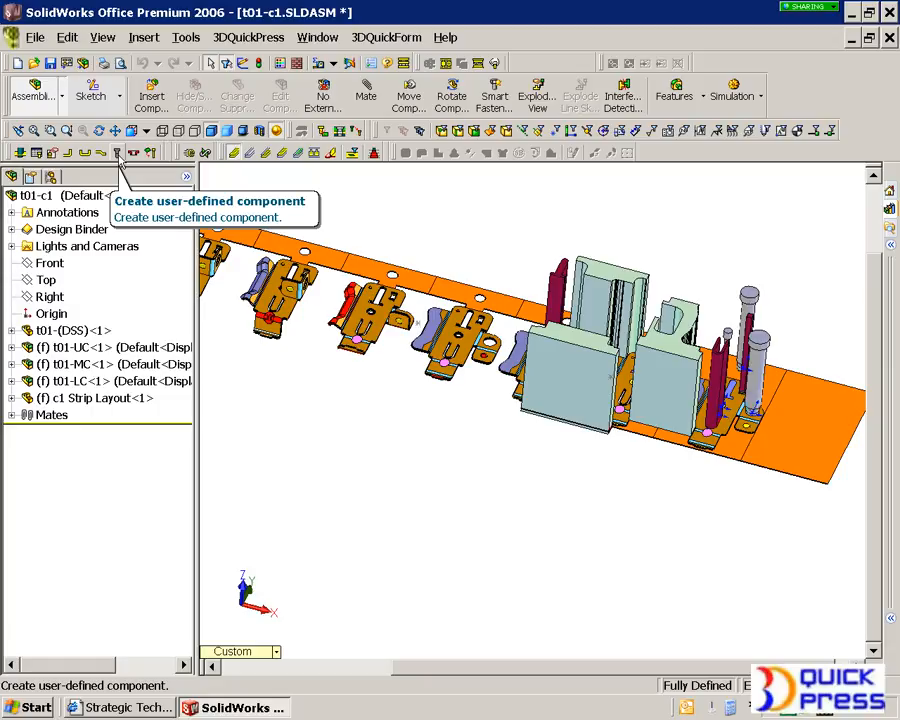
Create a user-defined rectangular die insert UDC 1 linked to Split Notching 3, sized 65 mm by 25 mm
left_click(117, 153)
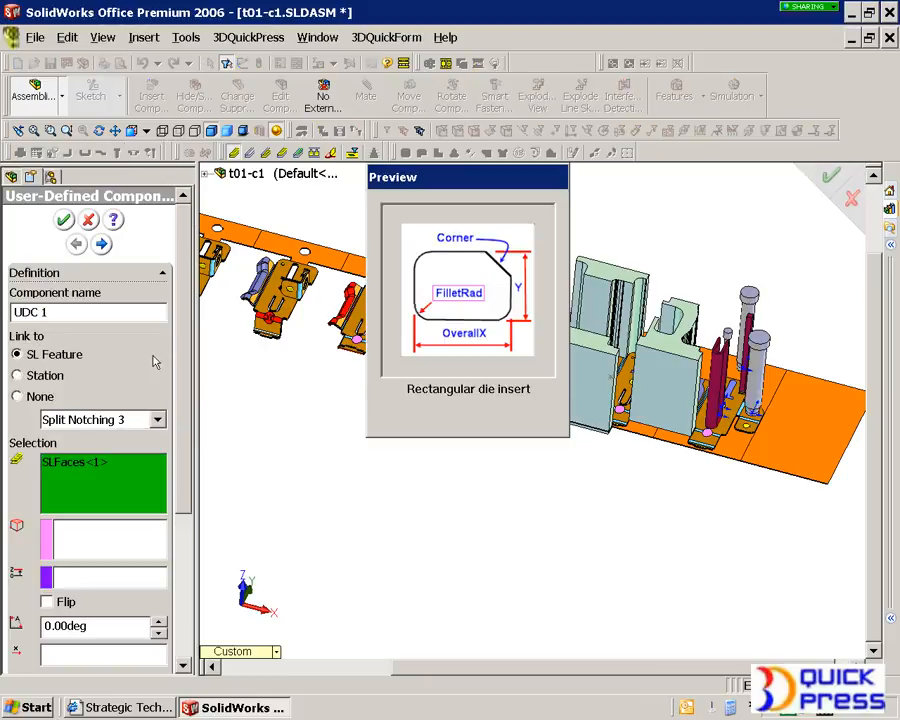
scroll(130, 499, "down", 5)
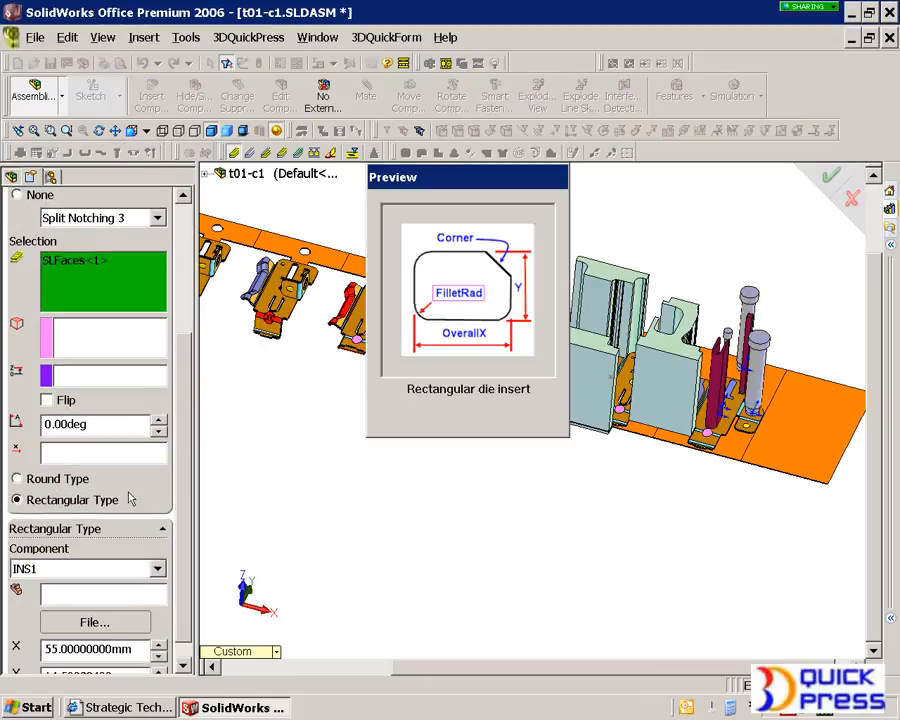
scroll(183, 608, "down", 1)
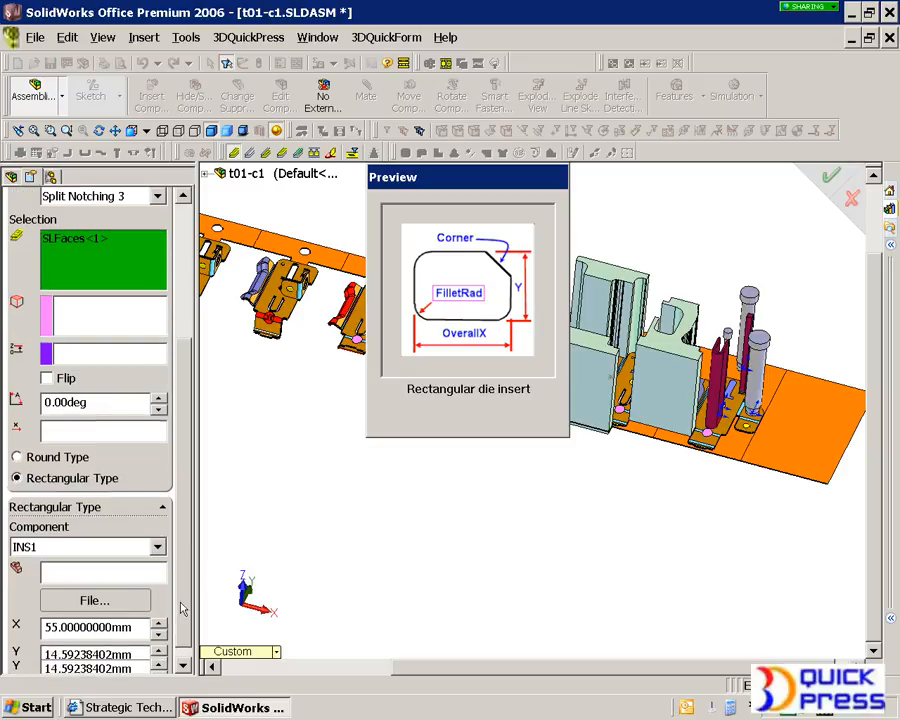
left_click_drag(136, 627, 42, 628)
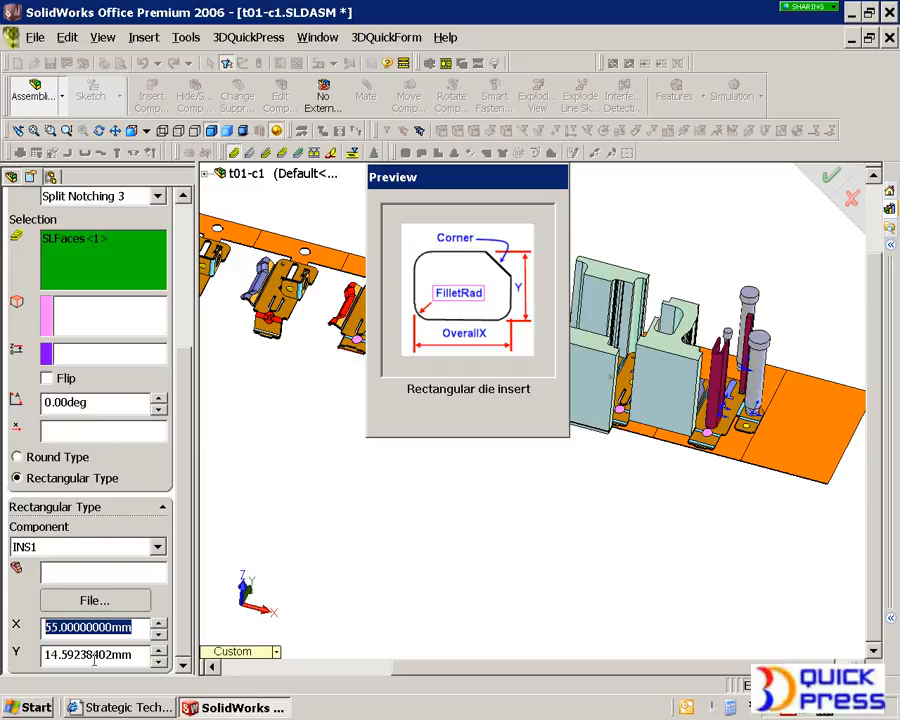
type("56")
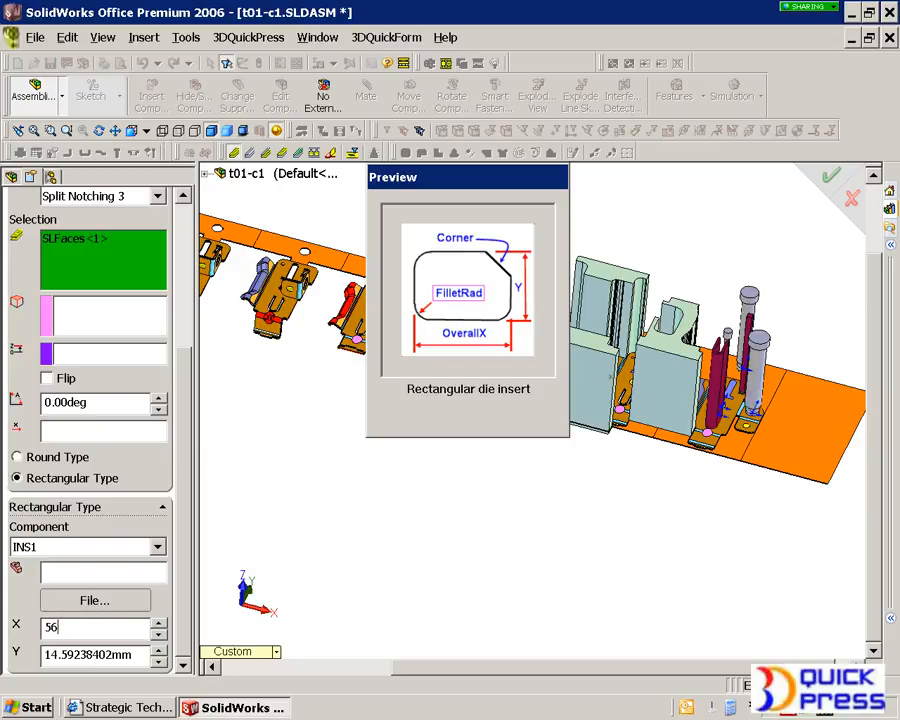
key("BackSpace")
key("BackSpace")
type("65")
key("Tab")
type("25")
key("Tab")
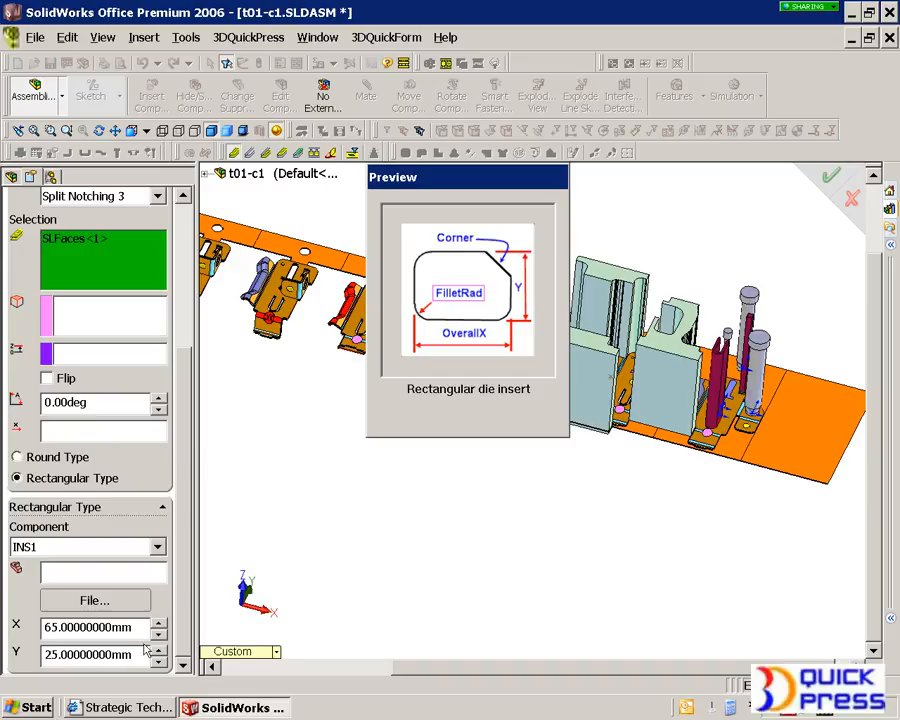
scroll(181, 553, "up", 5)
left_click(64, 218)
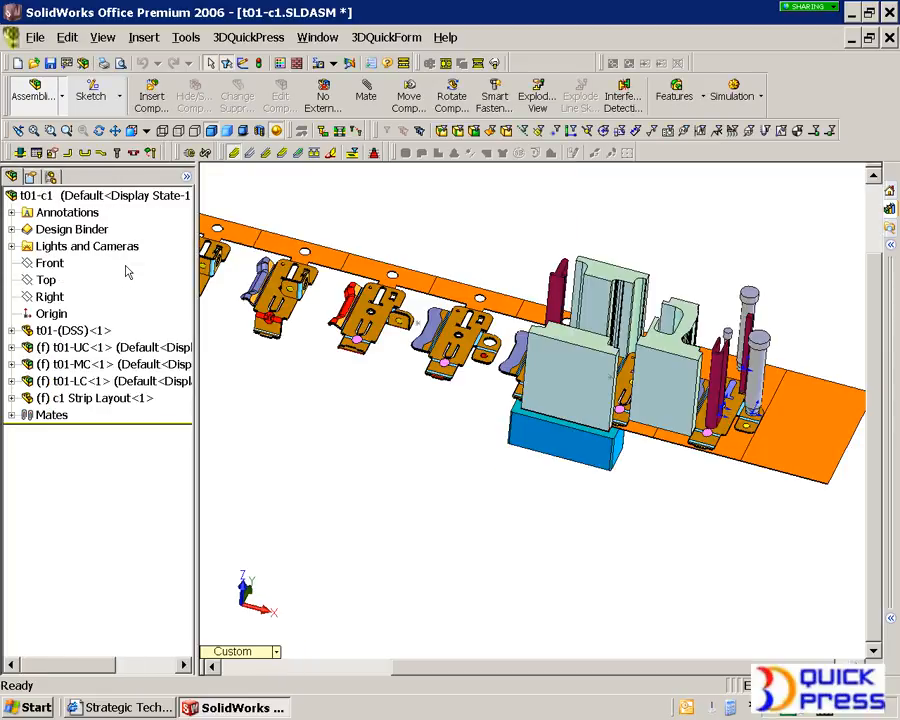
Inspect the new die insert under the punch and review the die set dimension table
middle_click_drag(551, 471, 509, 389)
scroll(506, 386, "down", 3)
scroll(520, 436, "down", 3)
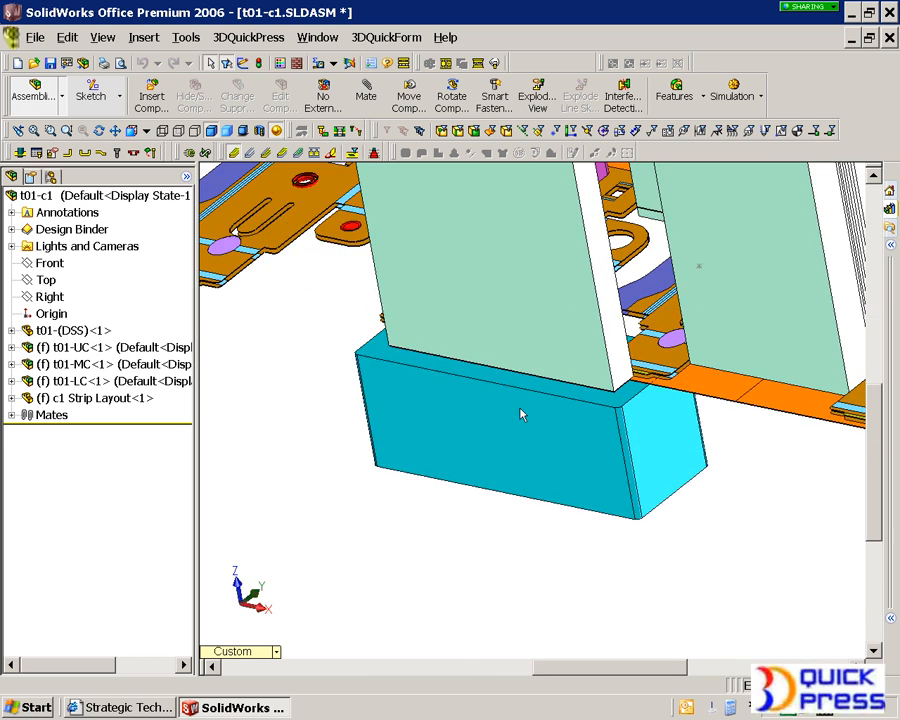
scroll(521, 412, "up", 6)
middle_click_drag(525, 418, 595, 424)
scroll(506, 374, "down", 3)
left_click(404, 64)
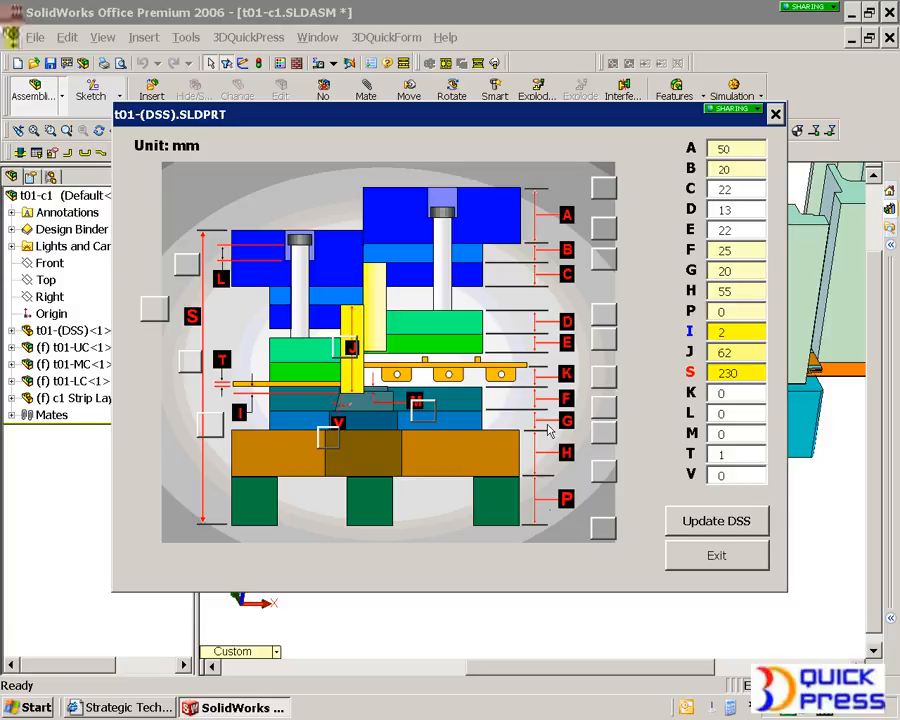
left_click(741, 556)
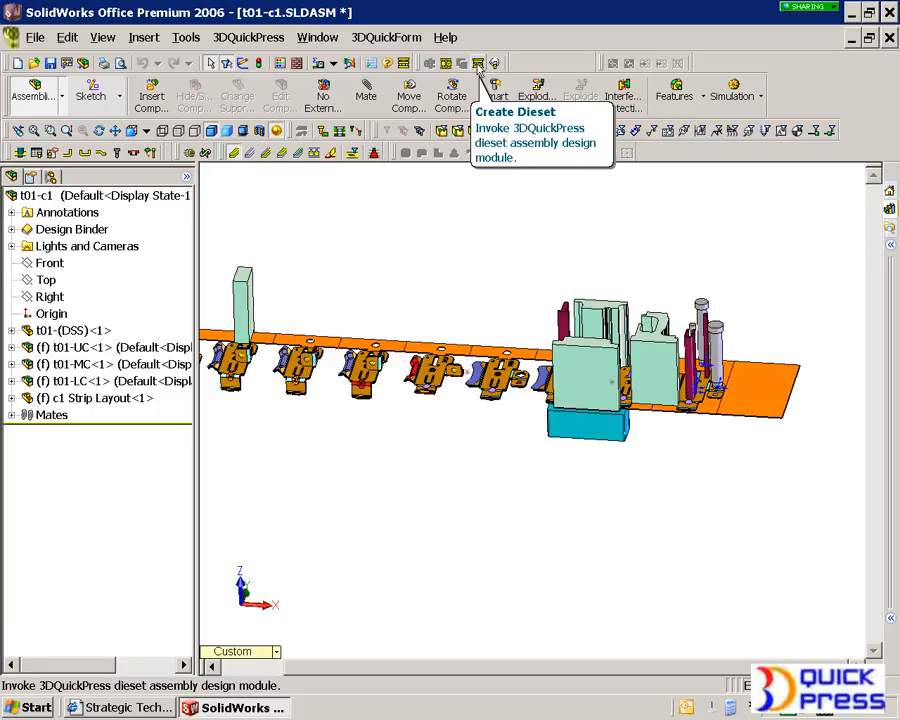
Create the die set assembly from the DS die set with Defer Hole Generation cleared, saving it as t01-01.SLDASM
left_click(478, 63)
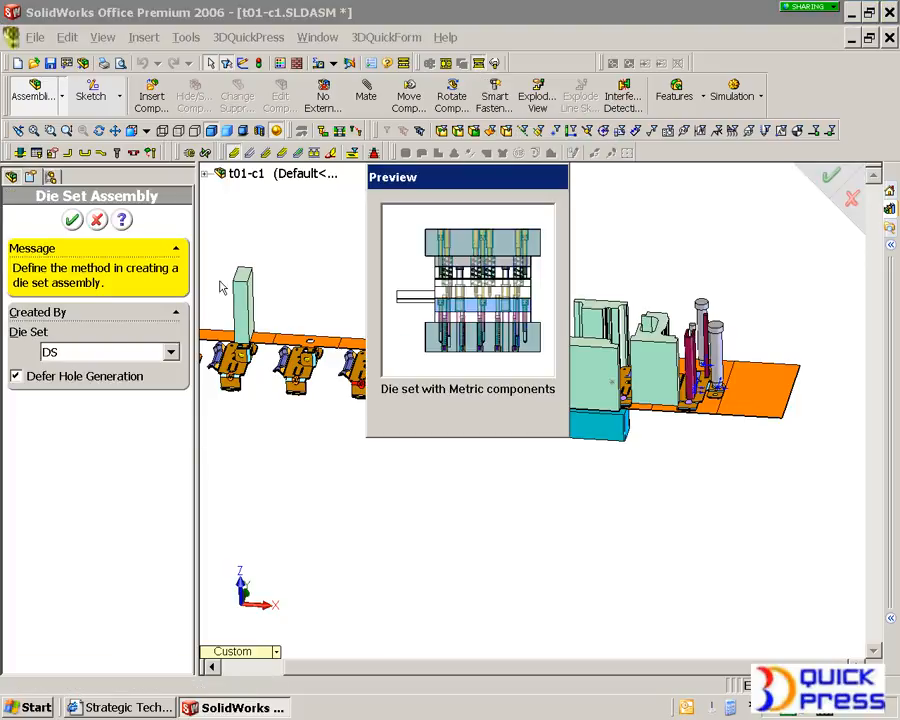
left_click(30, 379)
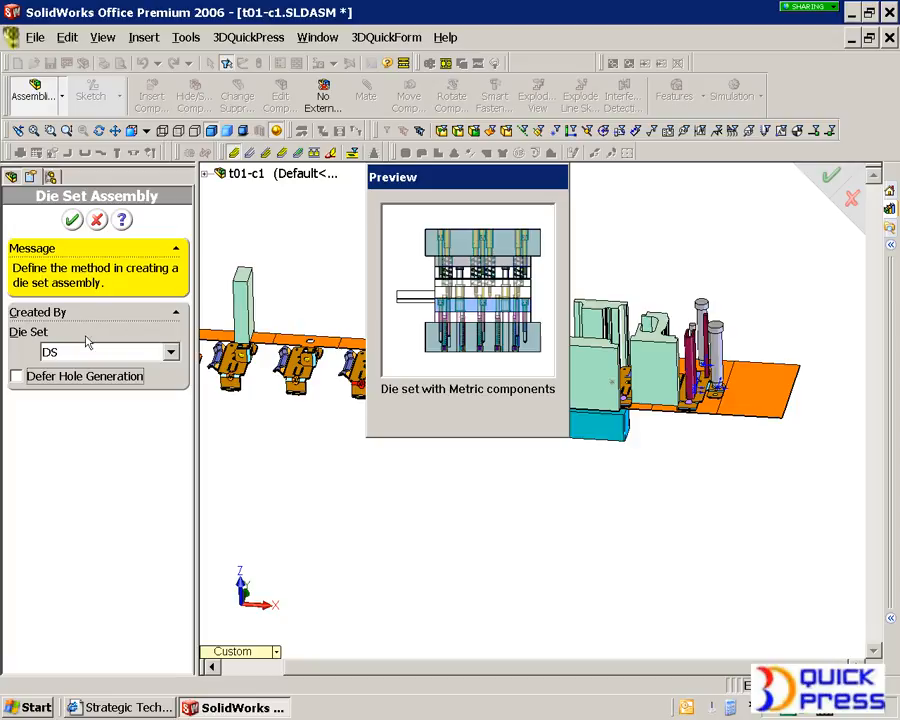
left_click(38, 380)
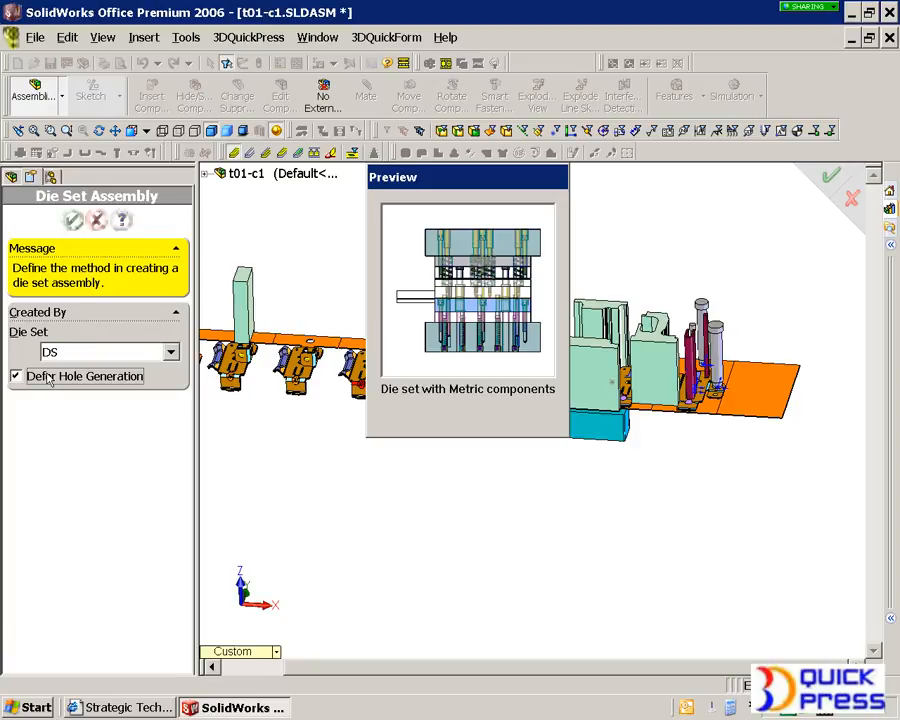
left_click(46, 374)
left_click(73, 220)
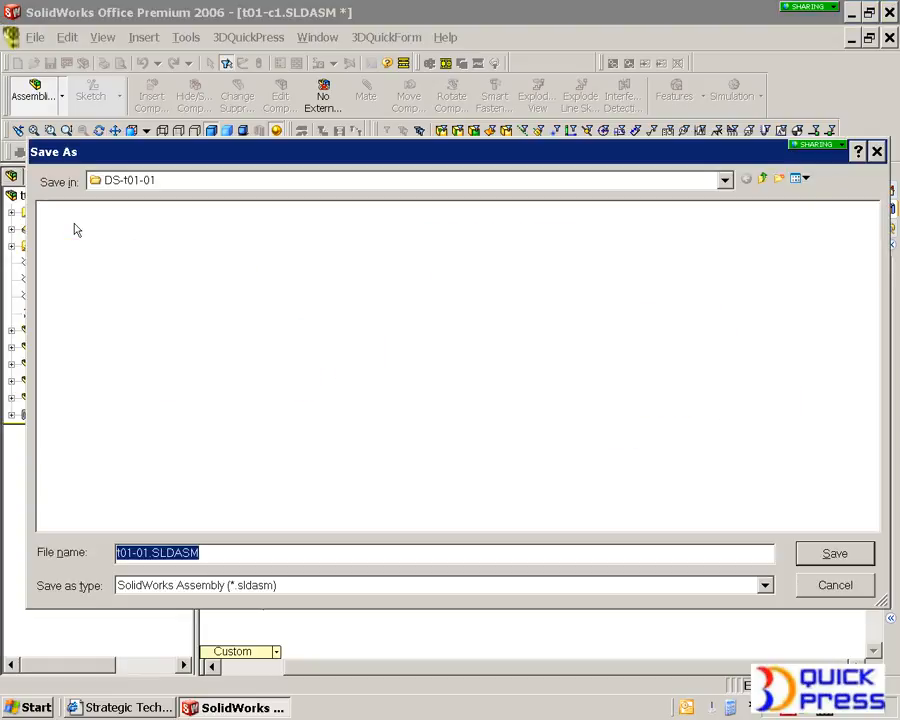
left_click(832, 556)
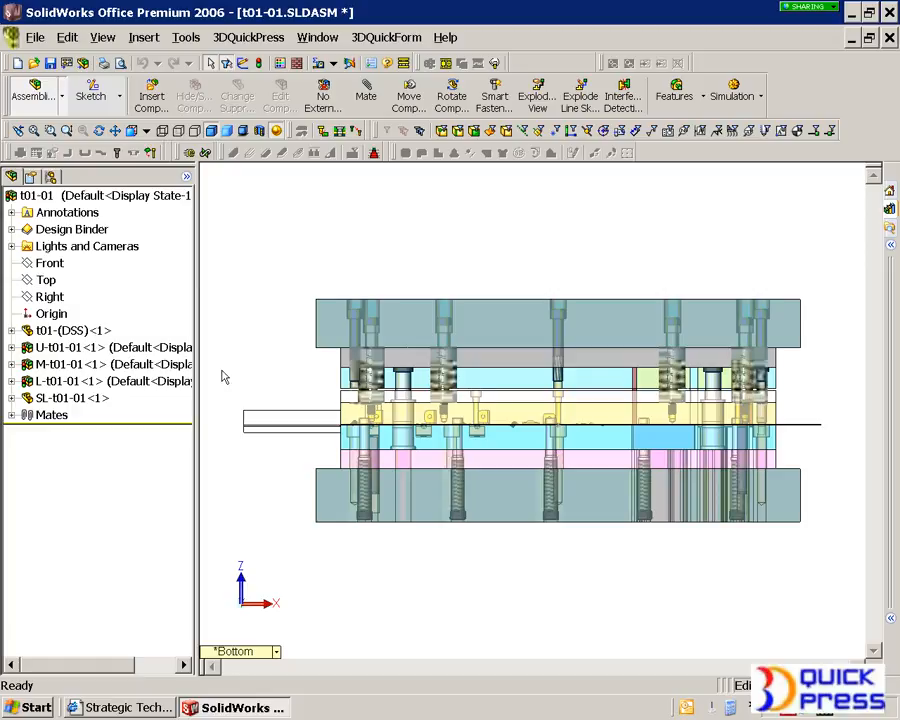
Open the lower component subassembly L-t01-01 on its own and dismiss the rebuild prompt
left_click(62, 381)
right_click(62, 381)
left_click(170, 133)
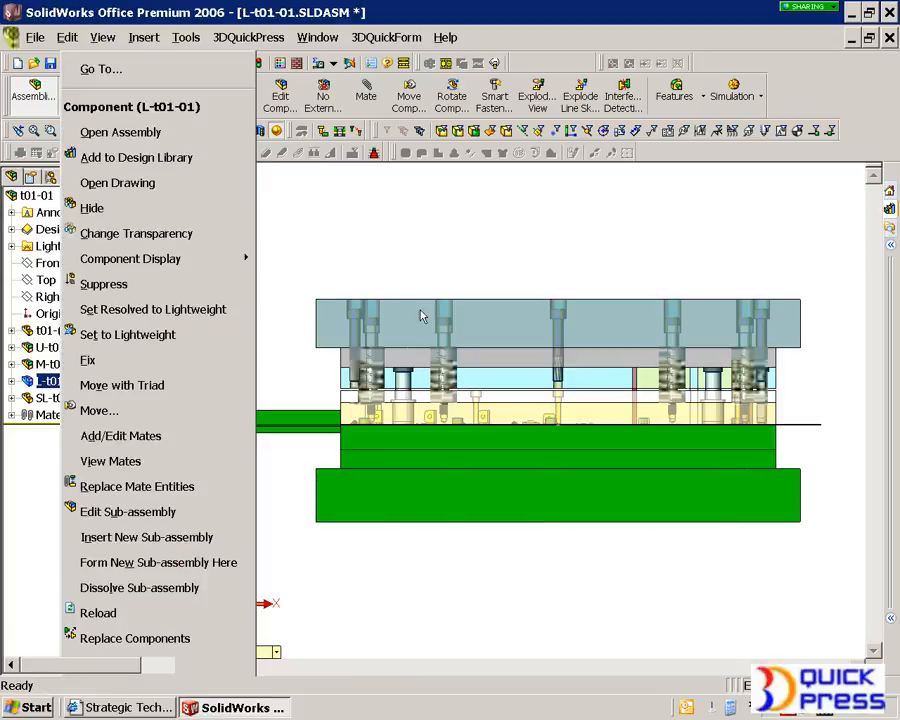
left_click(271, 281)
left_click(445, 251)
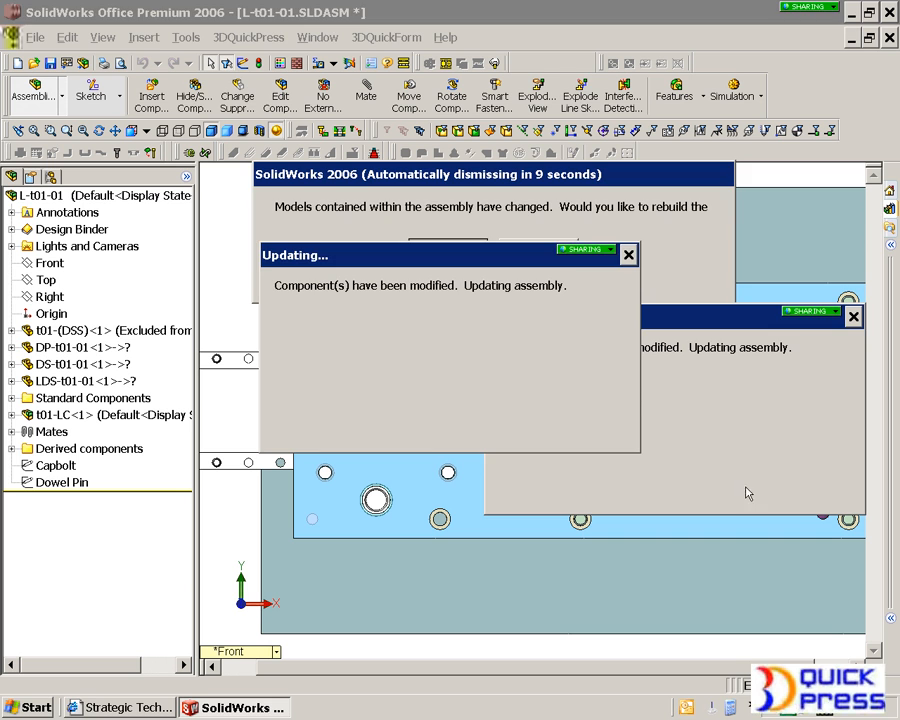
Examine the user-defined die insert and its pocket inside the lower die plates
middle_click_drag(711, 515, 632, 433)
scroll(632, 433, "up", 3)
scroll(632, 433, "down", 4)
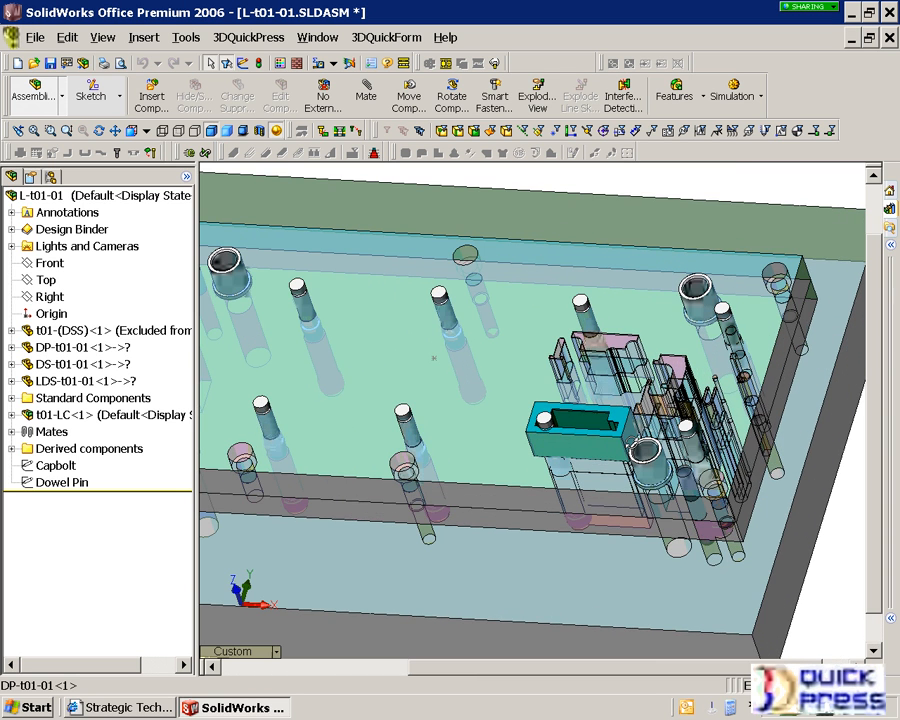
scroll(632, 433, "down", 3)
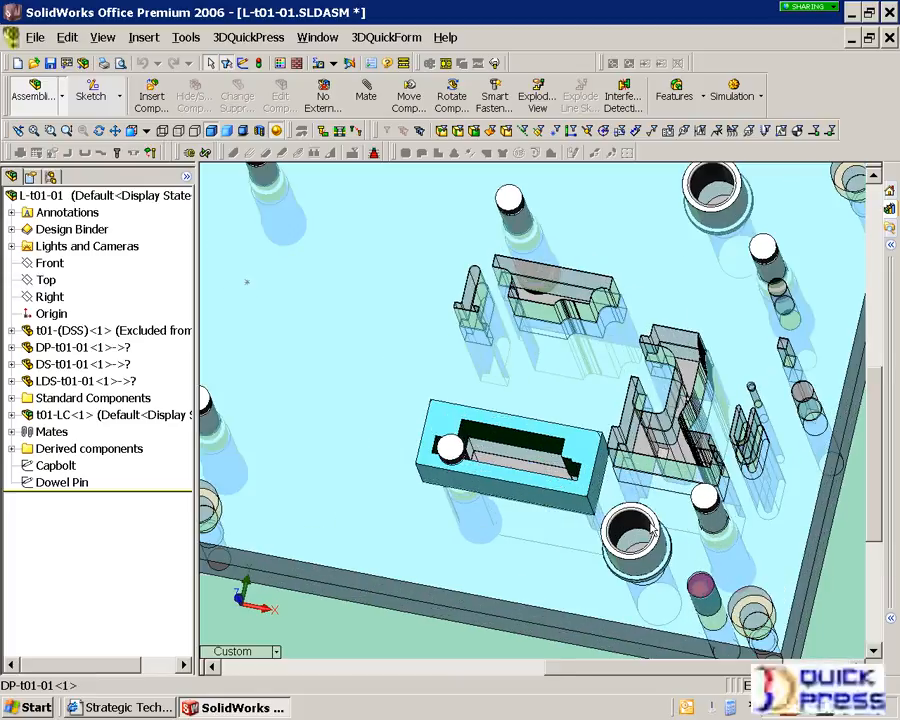
scroll(484, 446, "down", 3)
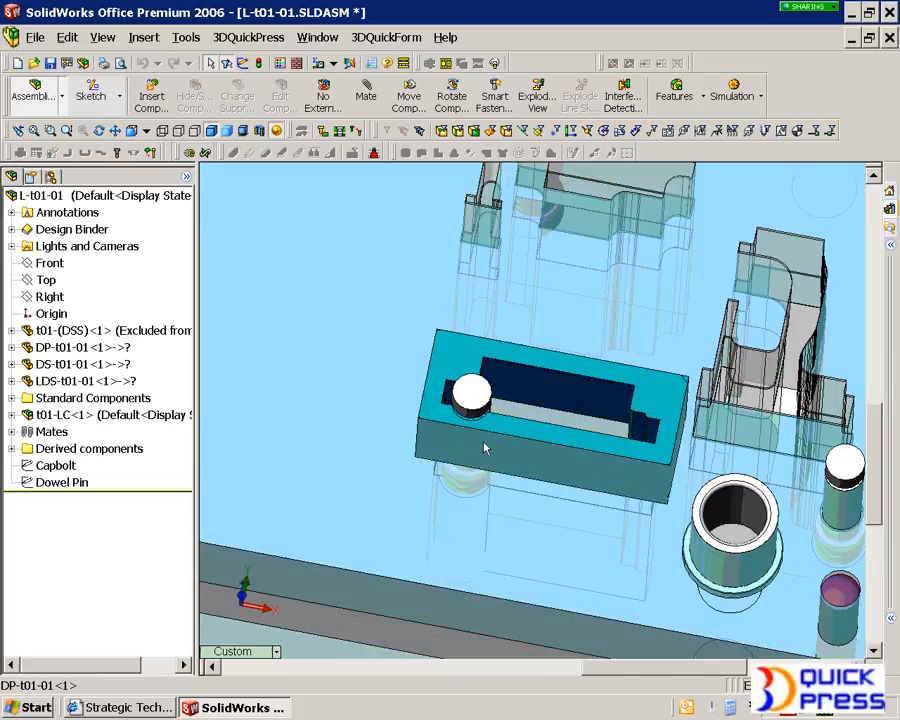
left_click(460, 373)
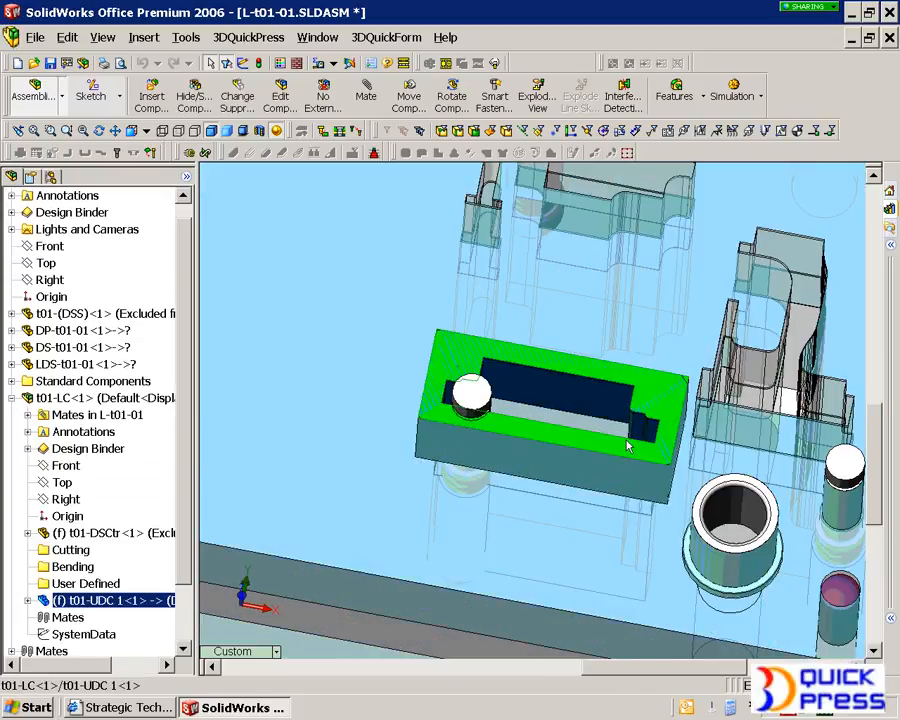
middle_click_drag(633, 411, 542, 426)
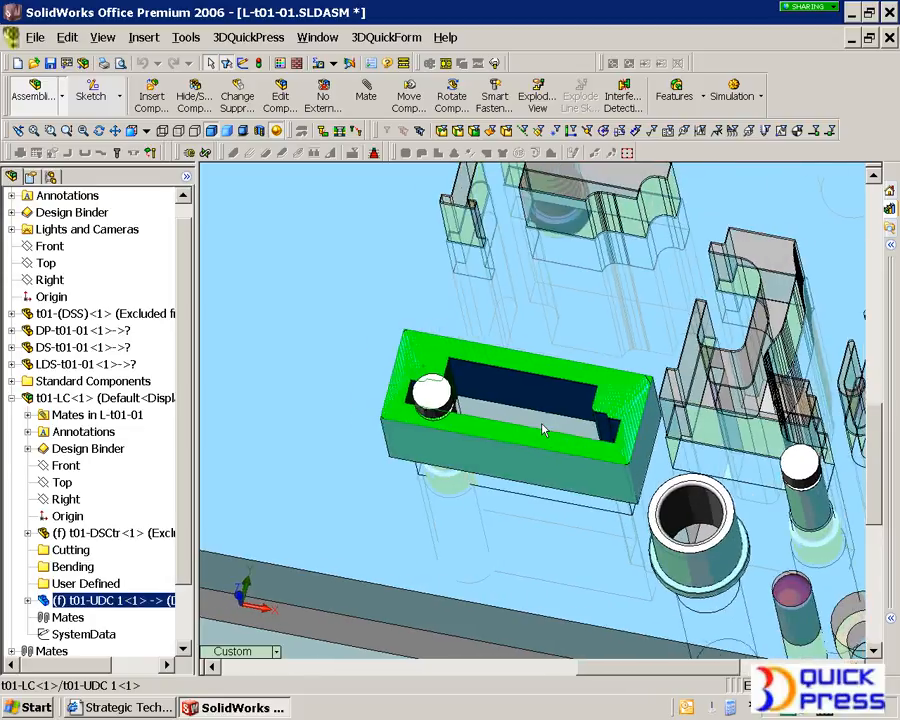
scroll(504, 396, "down", 2)
middle_click_drag(496, 364, 494, 422)
scroll(494, 422, "up", 1)
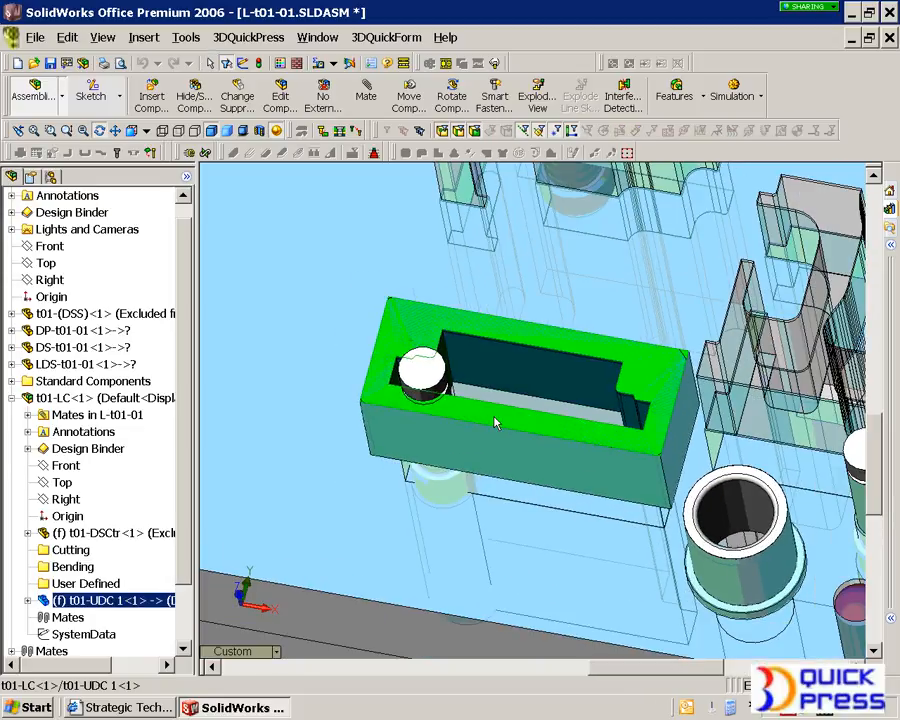
Edit the Stock Lifter sketch of the die set in front view and delete the Symmetric relation on the lifter point inside the die insert
left_click(420, 374)
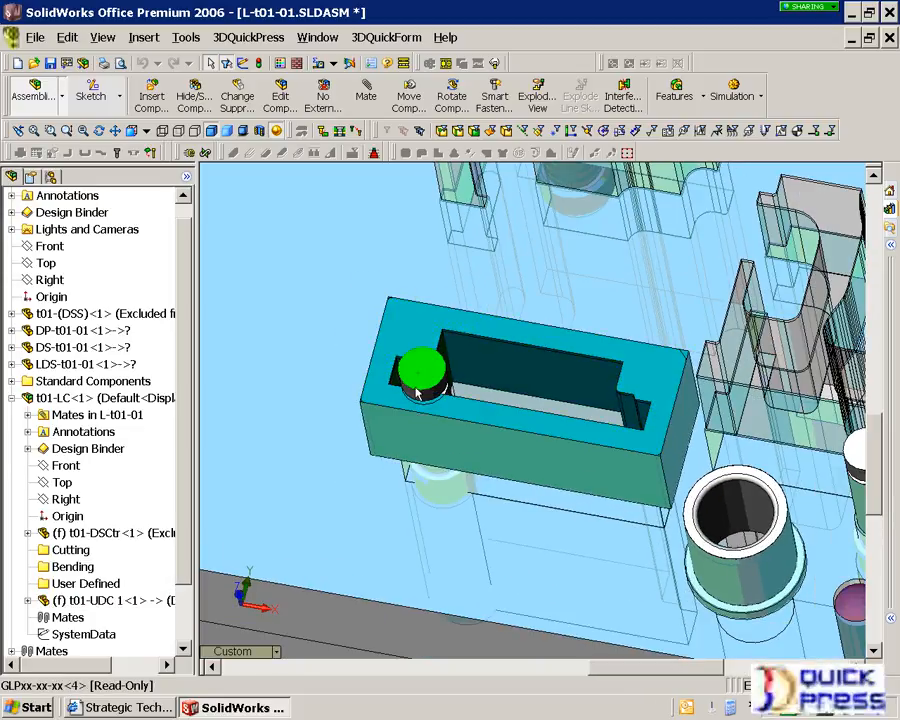
scroll(424, 393, "up", 3)
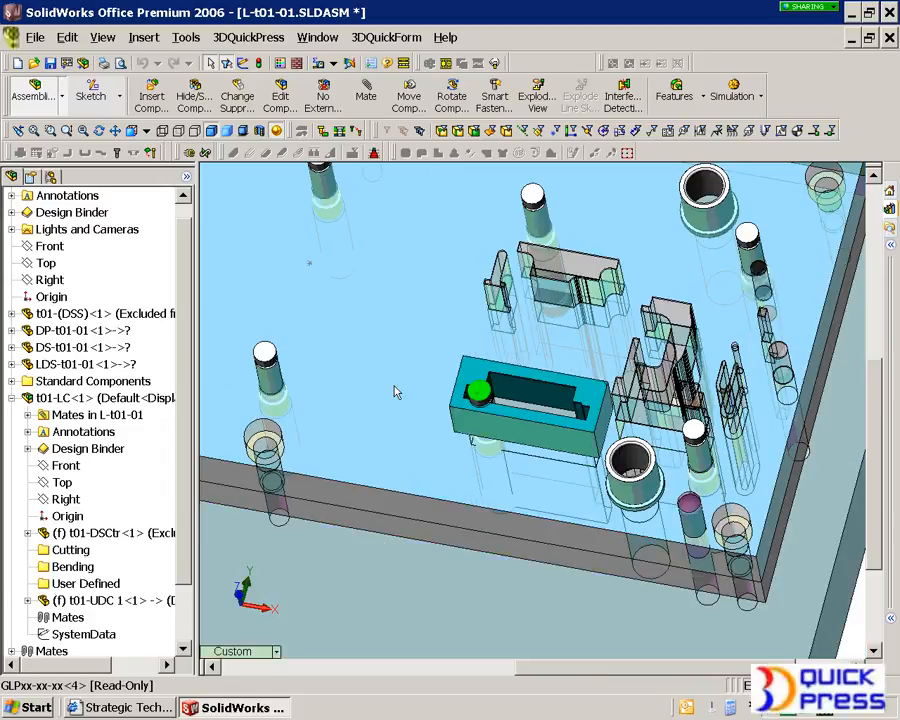
left_click(11, 313)
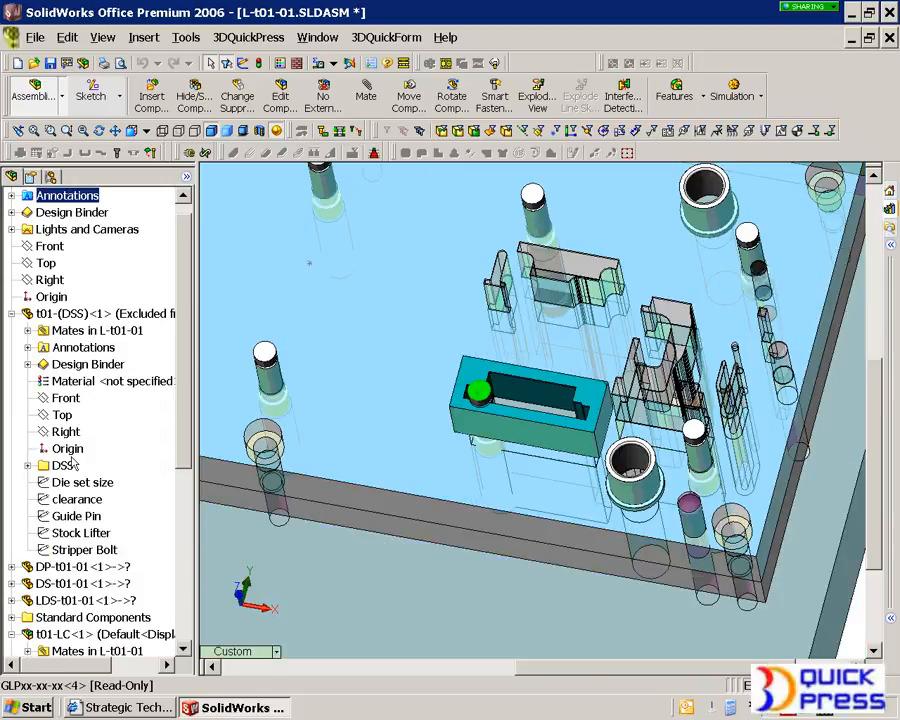
right_click(70, 536)
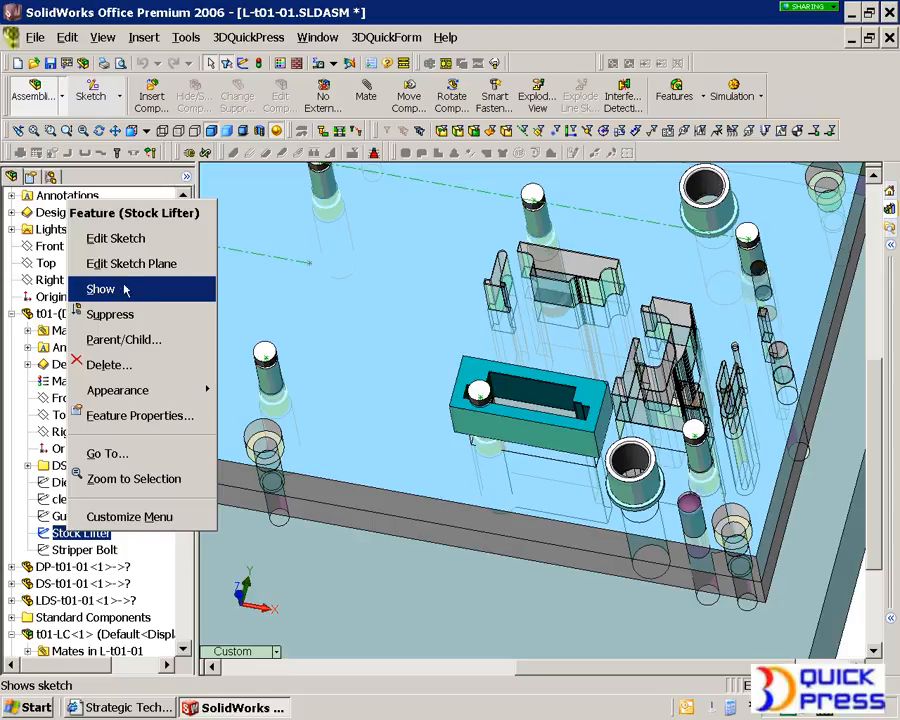
left_click(112, 238)
key("space")
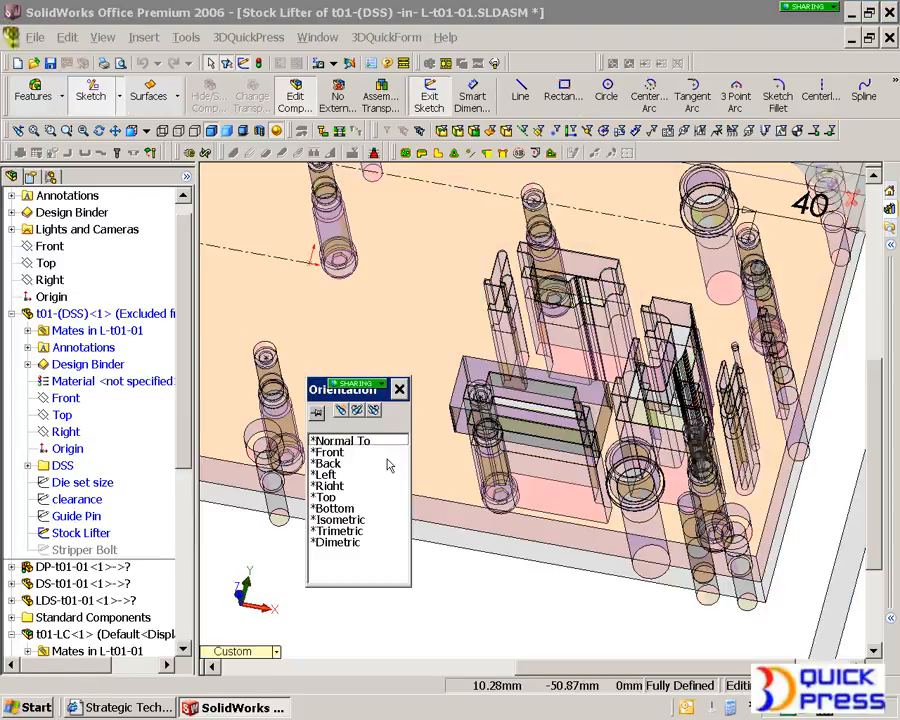
double_click(332, 452)
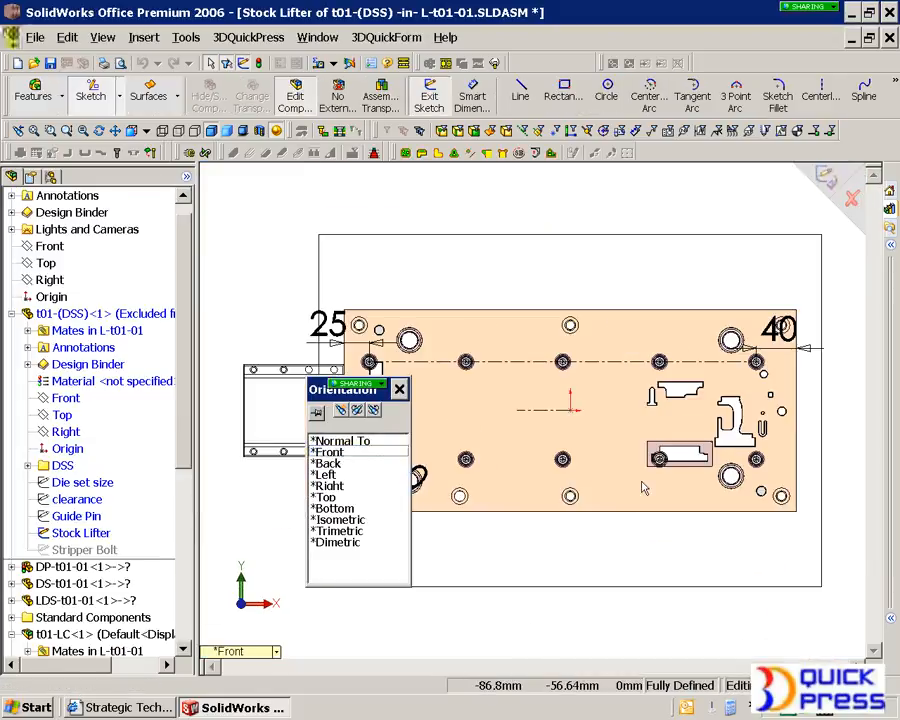
scroll(651, 467, "down", 2)
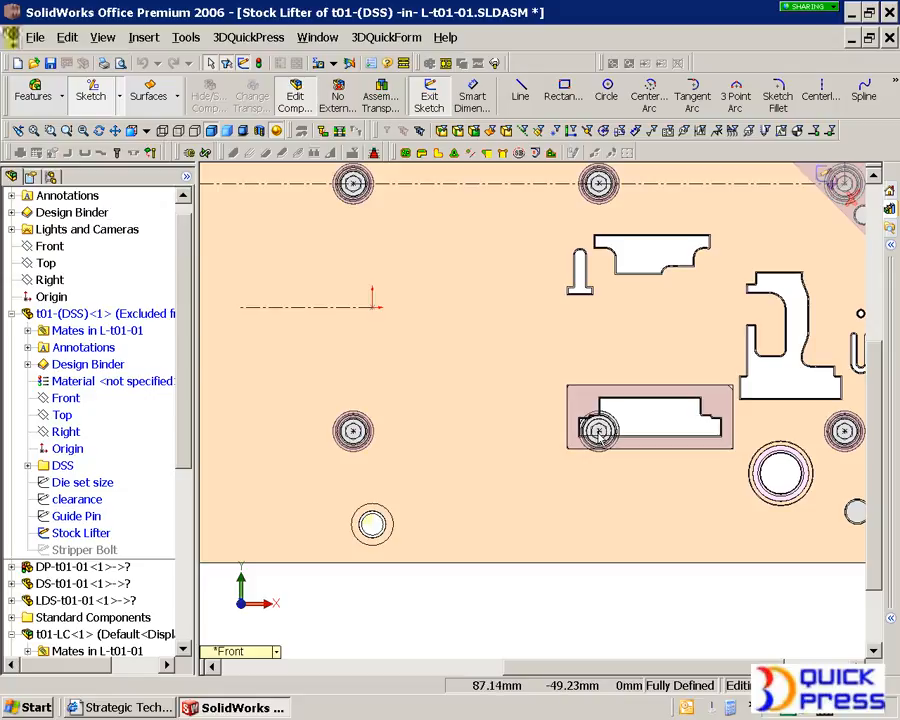
left_click(598, 430)
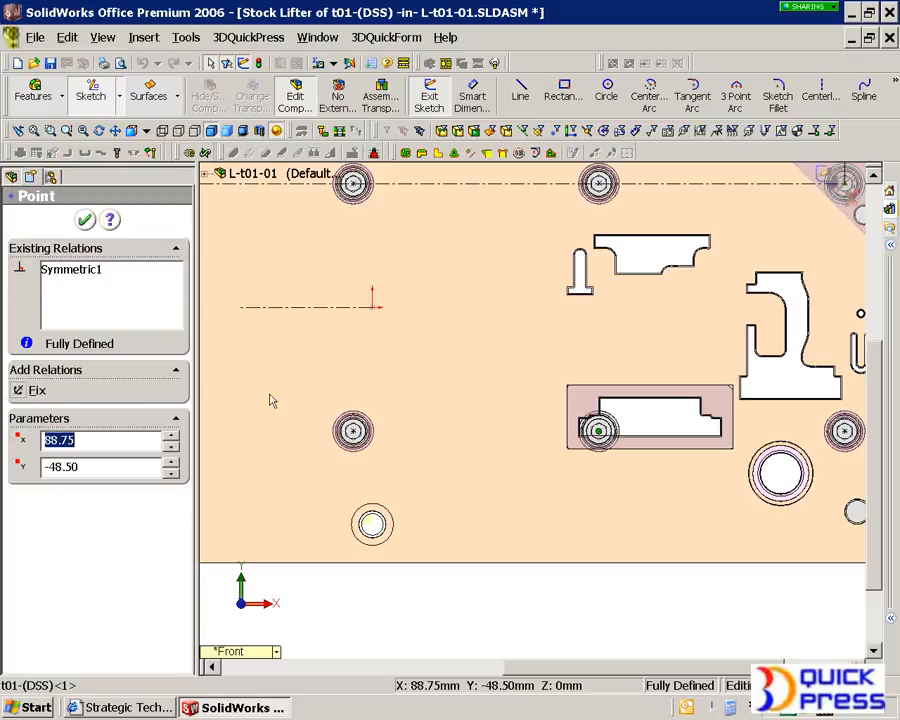
right_click(108, 274)
left_click(128, 304)
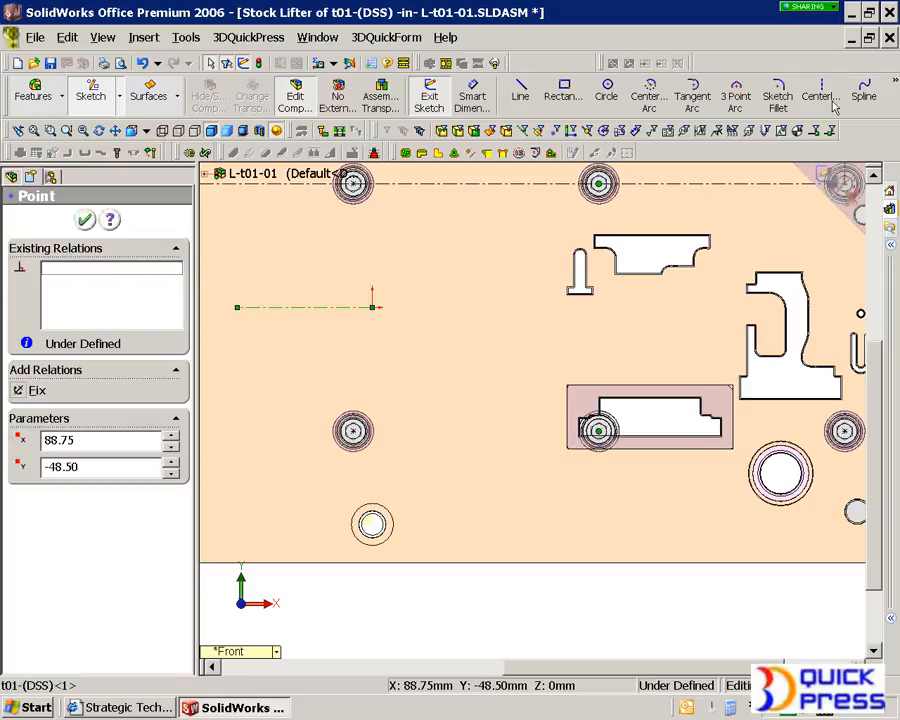
Move that lifter point to about x 47 mm, add another lifter point at about x -46 mm, and exit the sketch and component edit
left_click(894, 82)
left_click(757, 135)
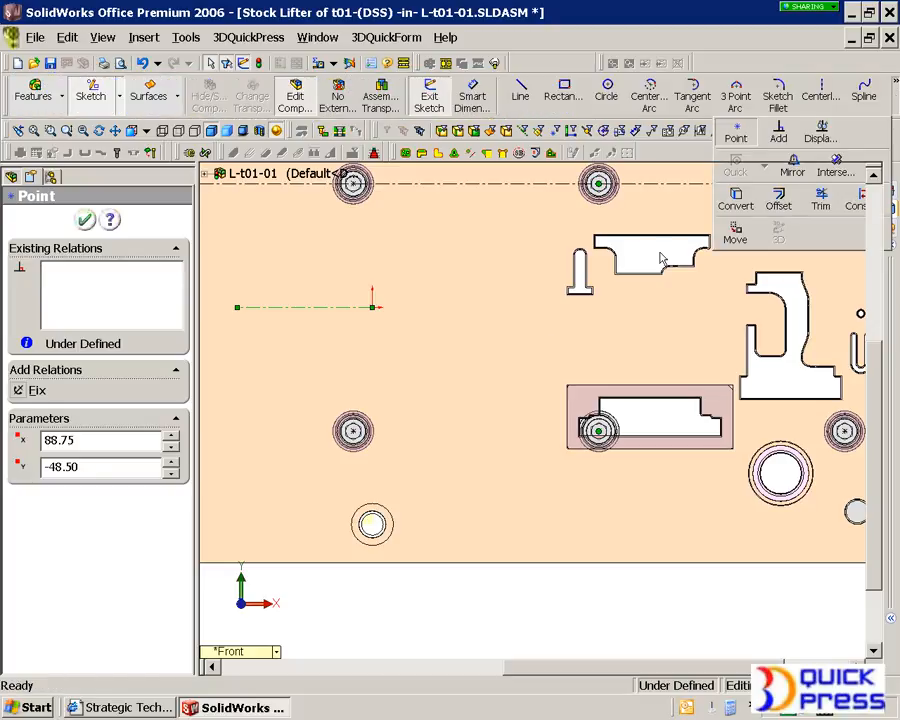
left_click(493, 432)
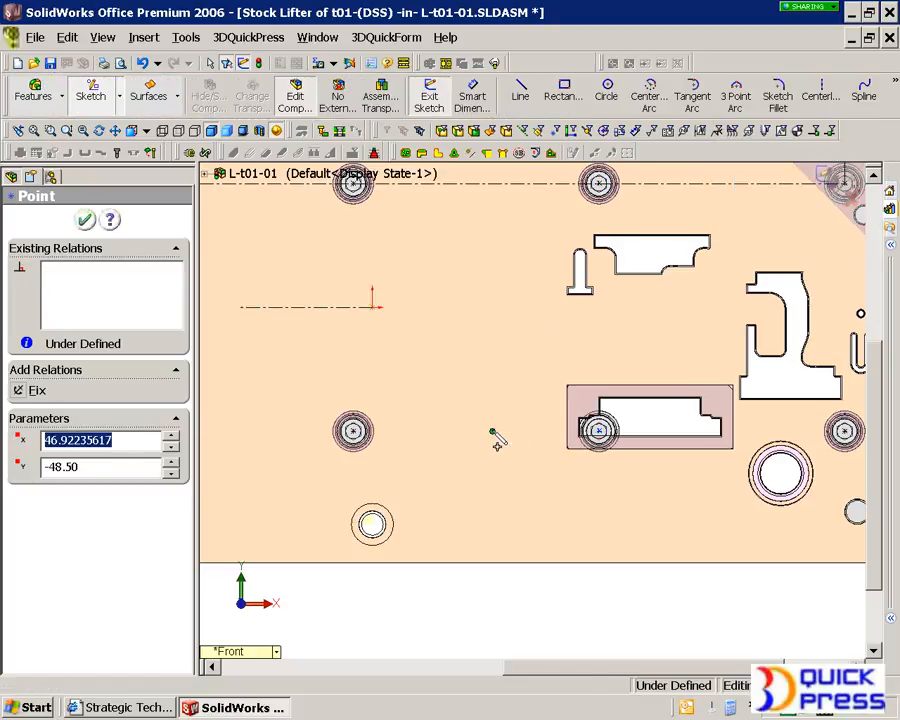
right_click(370, 306)
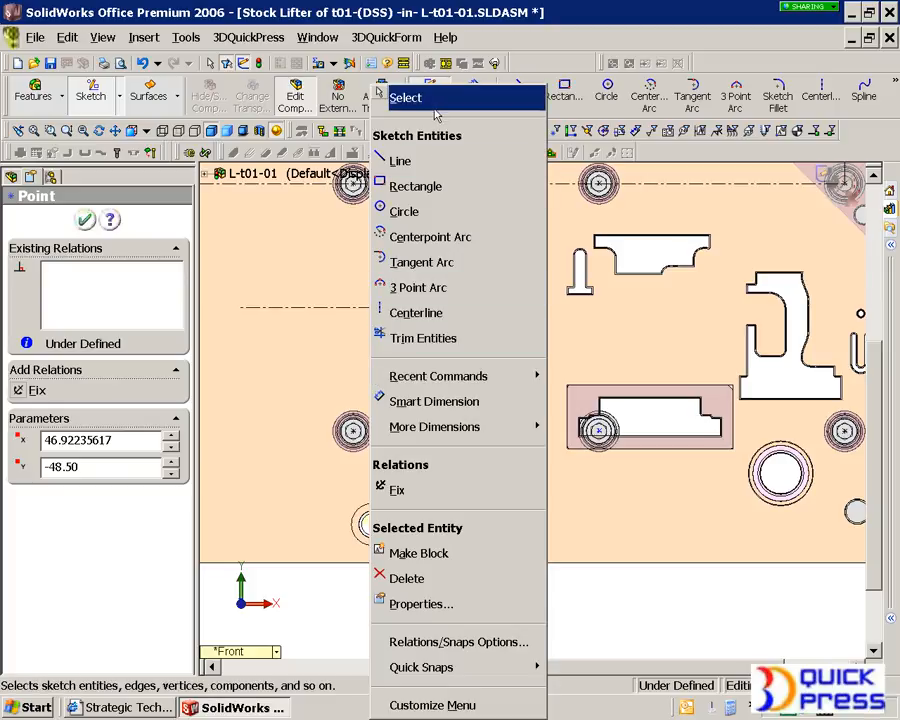
left_click(402, 97)
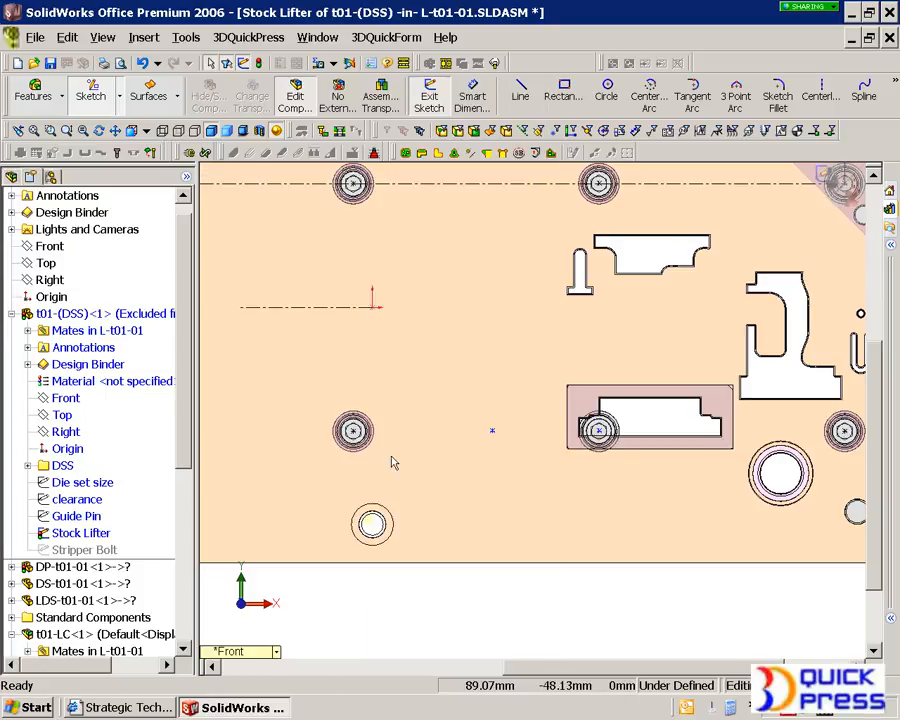
left_click(254, 431)
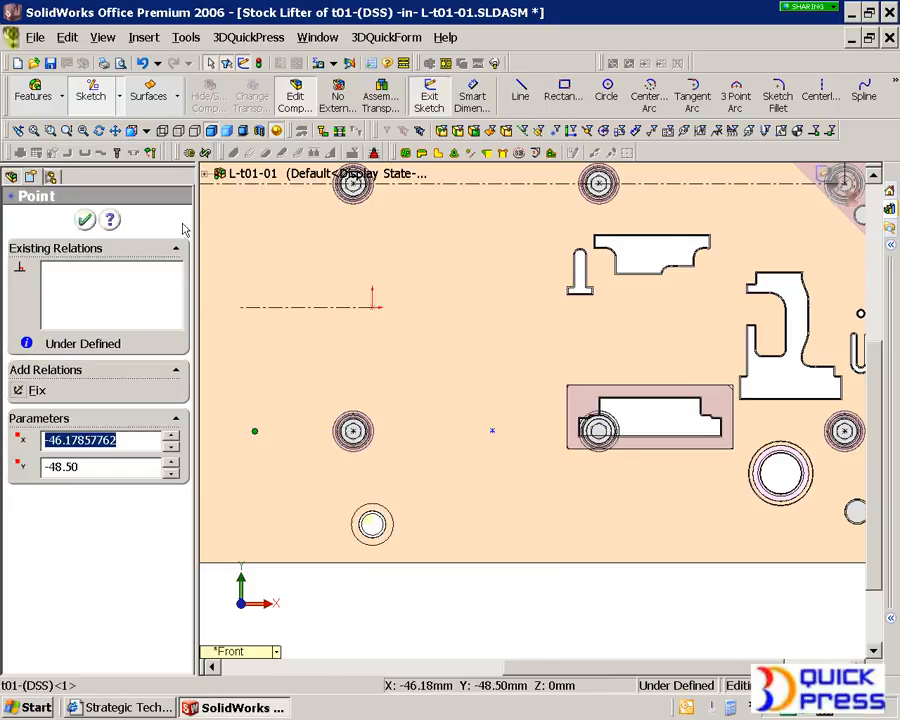
left_click(84, 220)
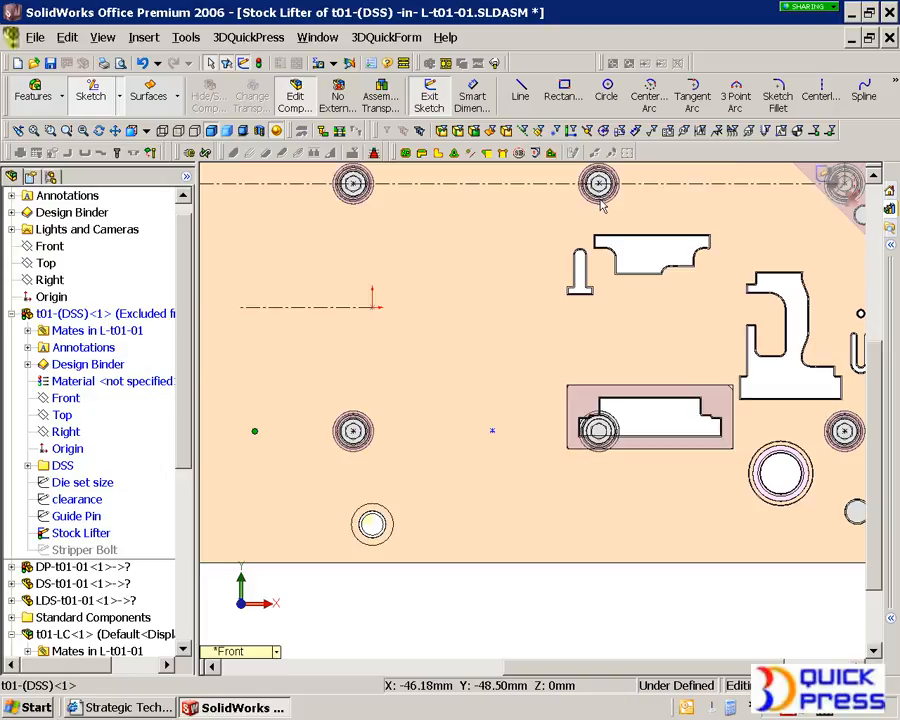
left_click(820, 174)
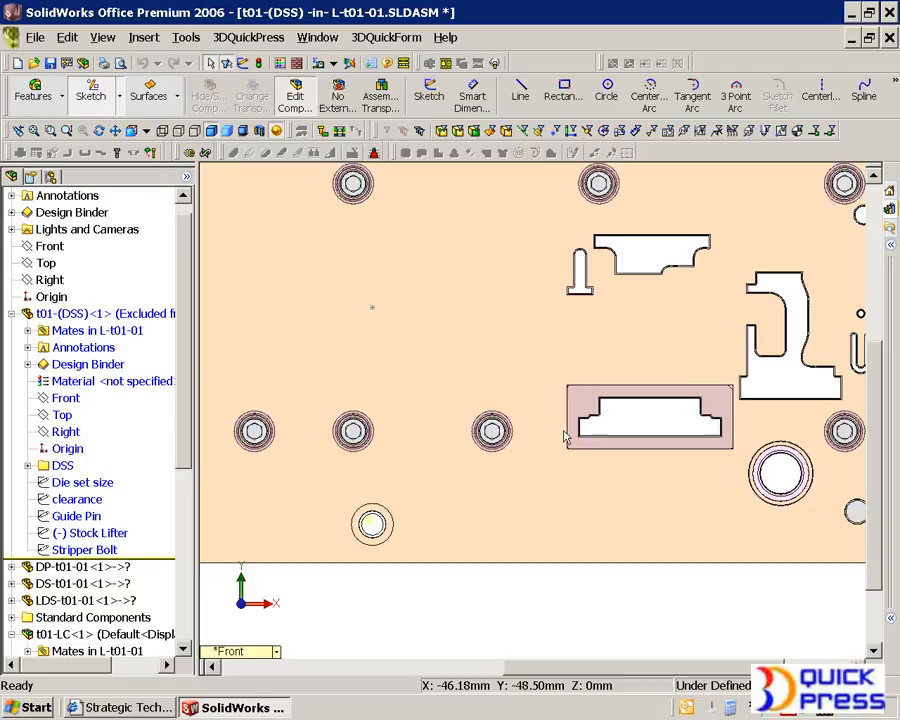
left_click(296, 100)
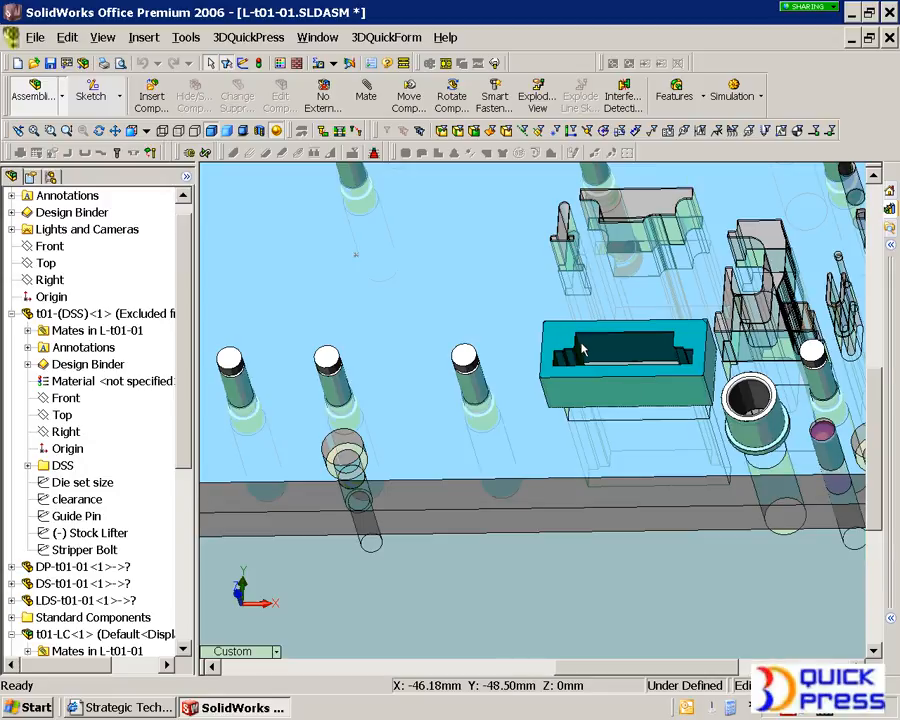
Open the drawing of the user-defined die insert t01-UDC 1
scroll(514, 374, "up", 3)
left_click(514, 376)
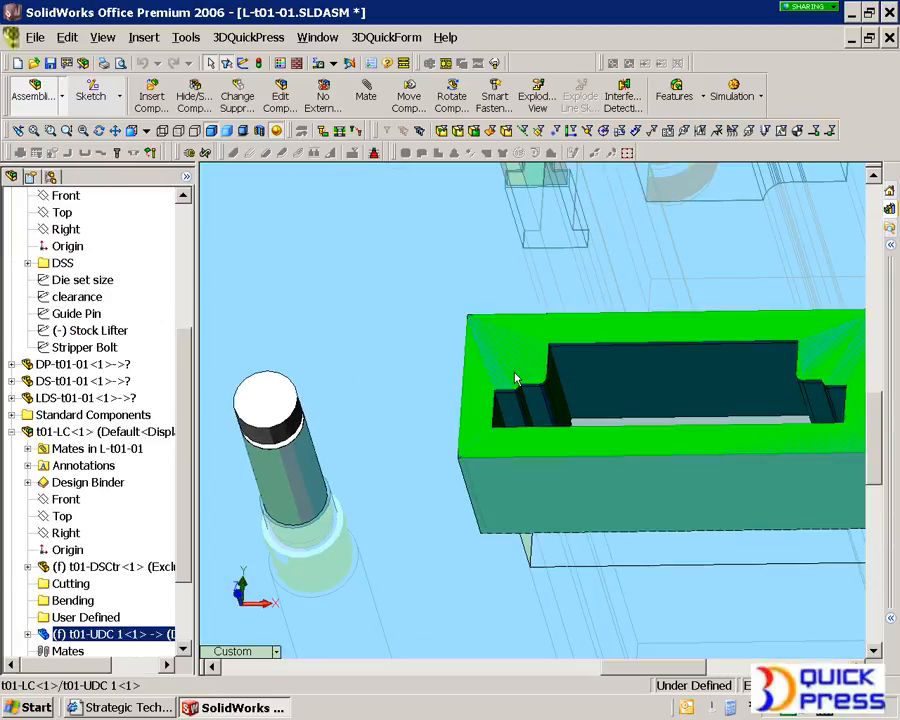
right_click(514, 378)
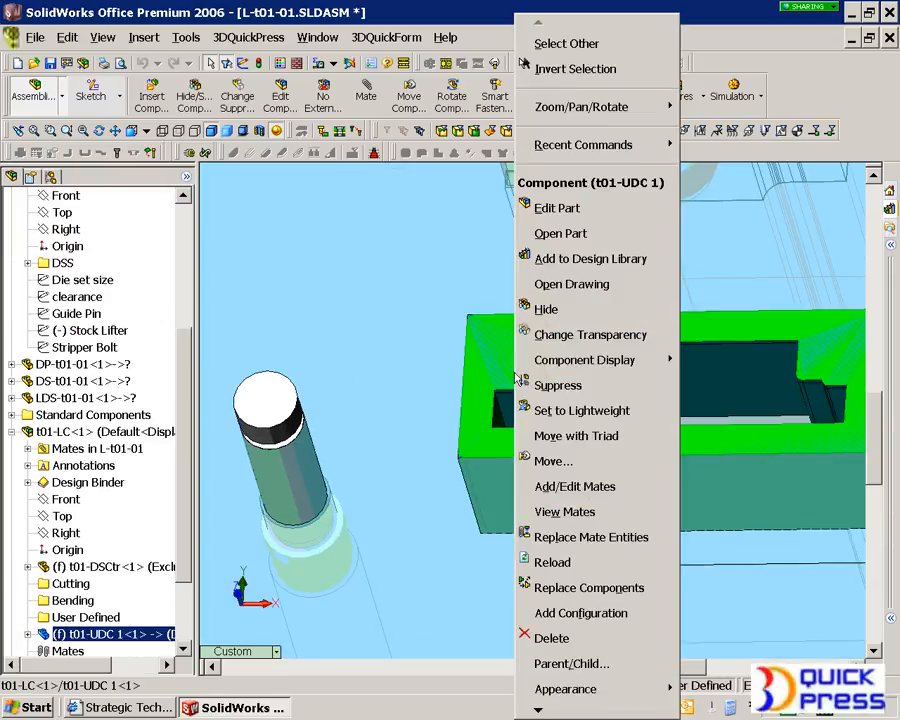
left_click(568, 289)
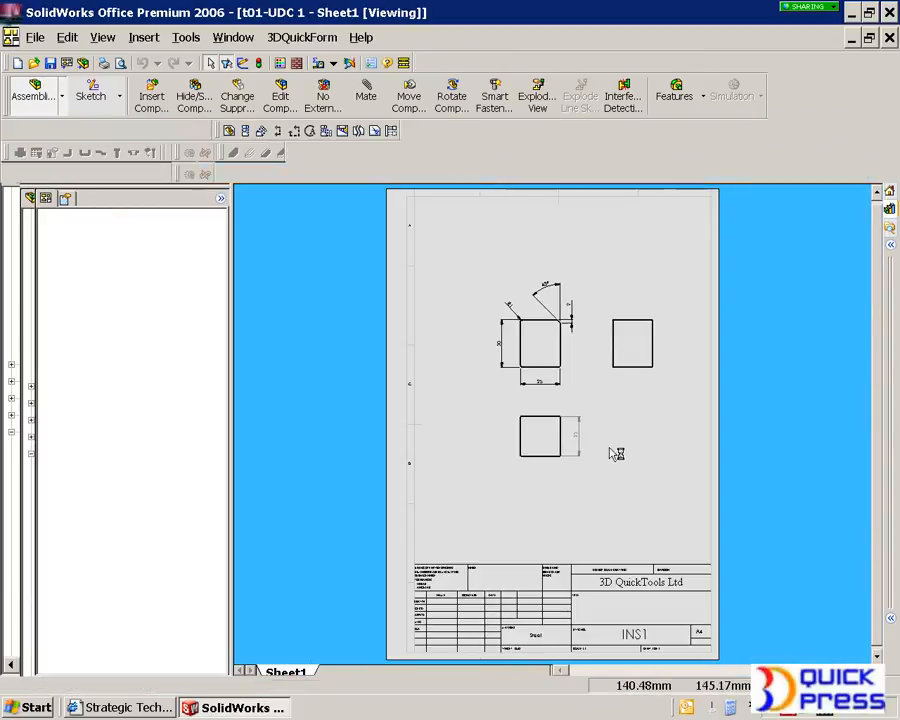
Create section view A-A through the insert's top view with a vertical cutting line and place it below
left_click(474, 394)
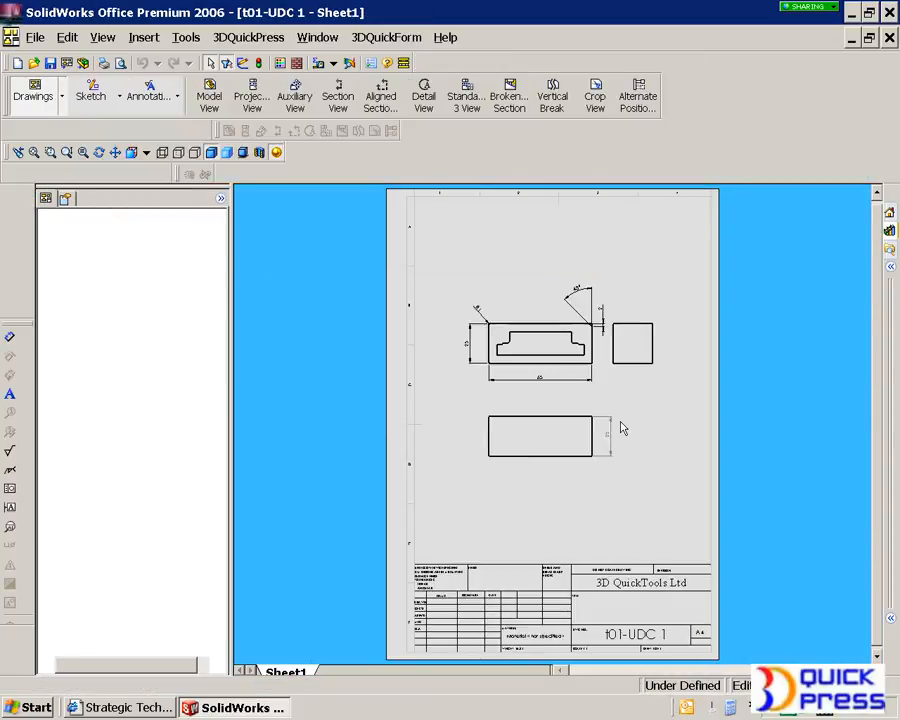
scroll(623, 434, "down", 4)
scroll(560, 370, "up", 3)
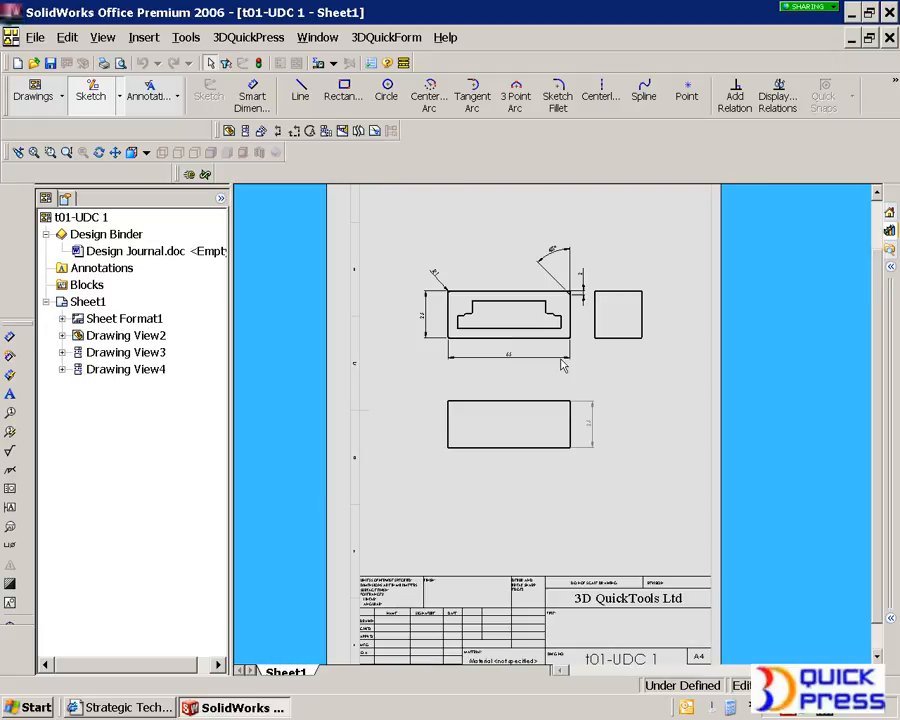
scroll(561, 366, "down", 3)
scroll(474, 235, "down", 1)
scroll(594, 392, "up", 2)
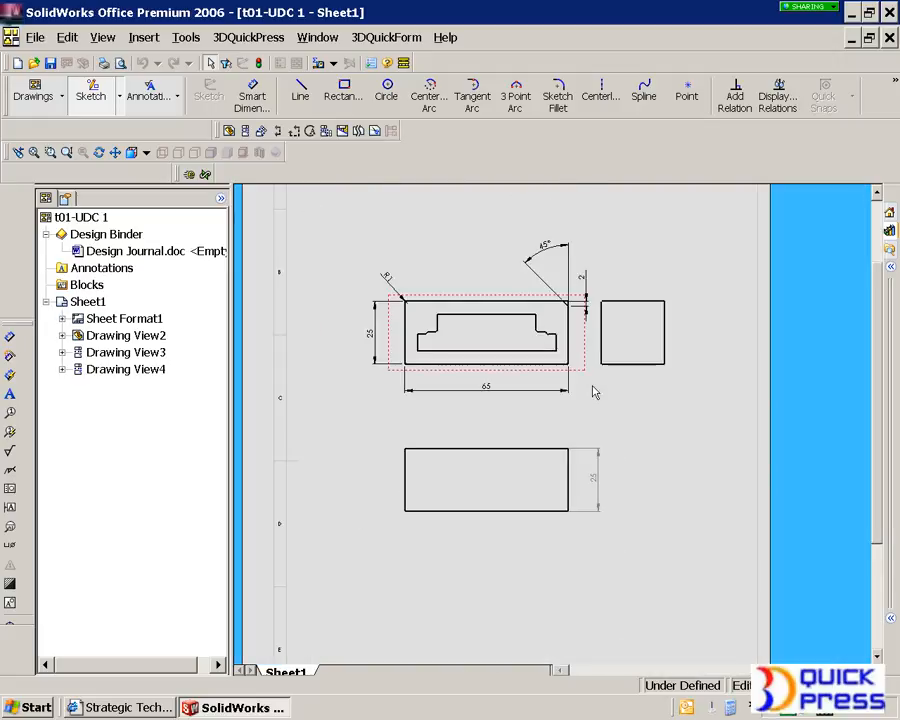
scroll(594, 392, "up", 4)
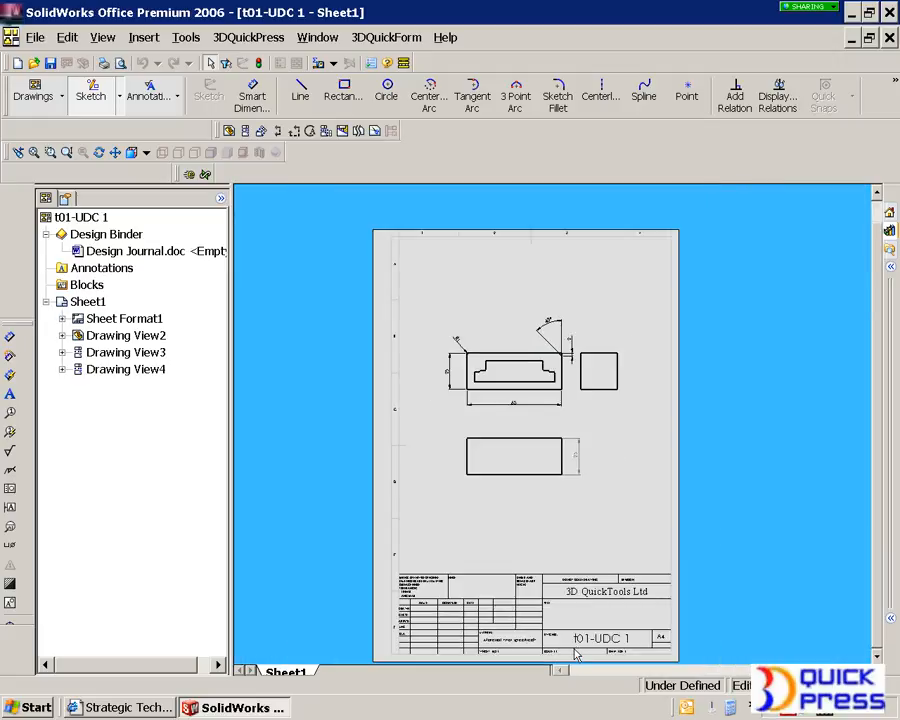
scroll(596, 598, "down", 5)
scroll(553, 430, "up", 2)
scroll(481, 270, "up", 3)
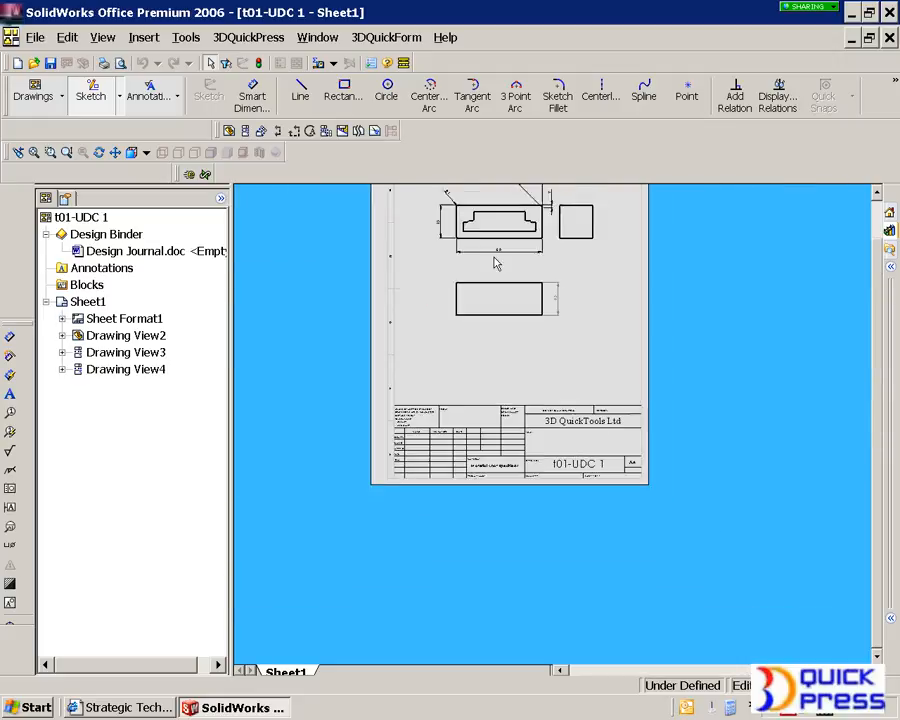
scroll(496, 261, "down", 5)
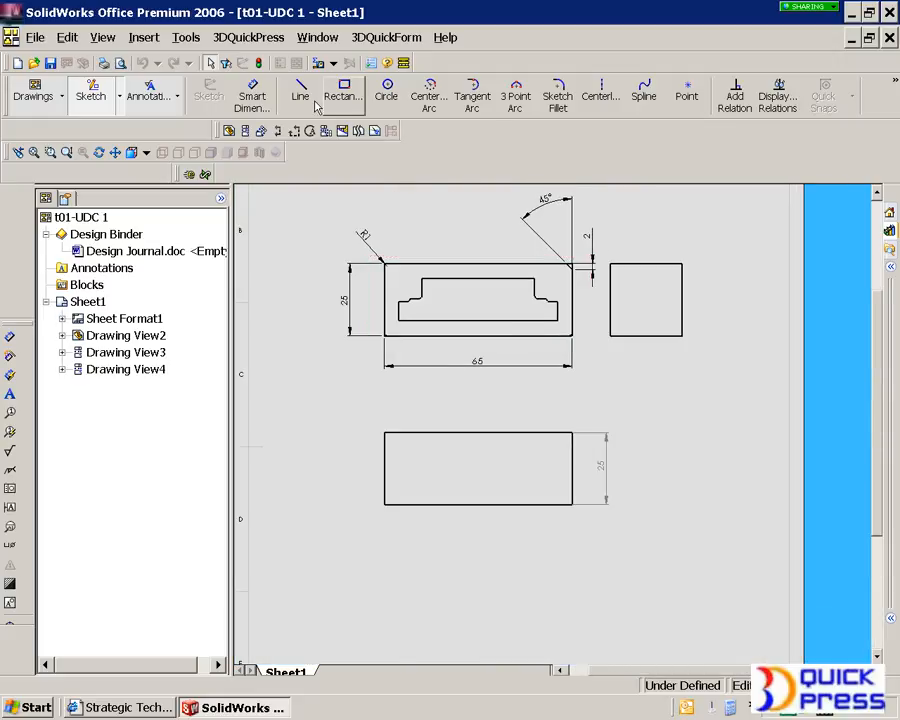
left_click(280, 134)
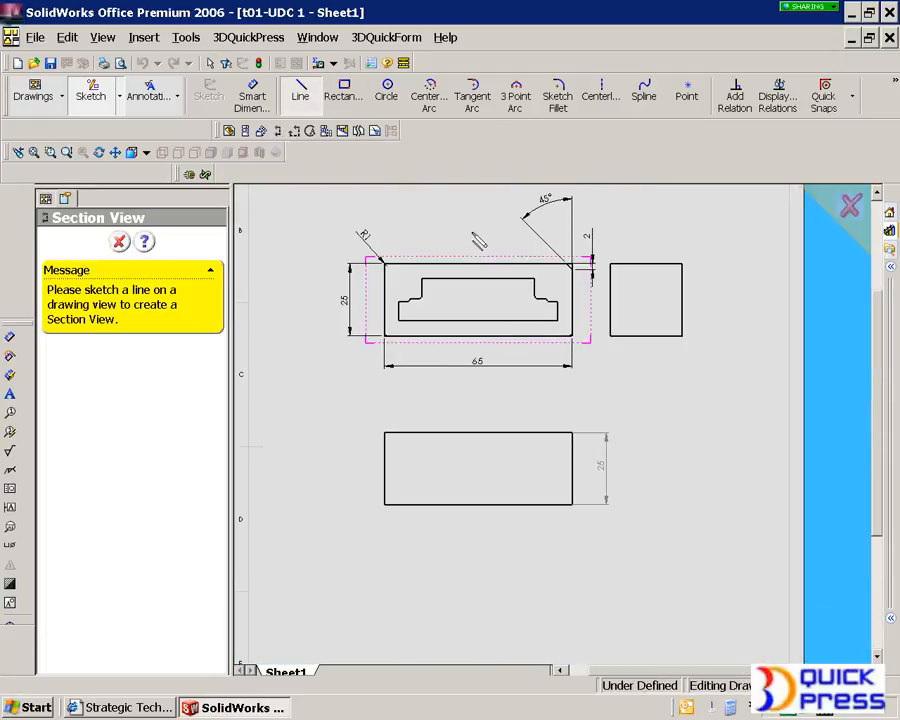
left_click(472, 229)
left_click(471, 406)
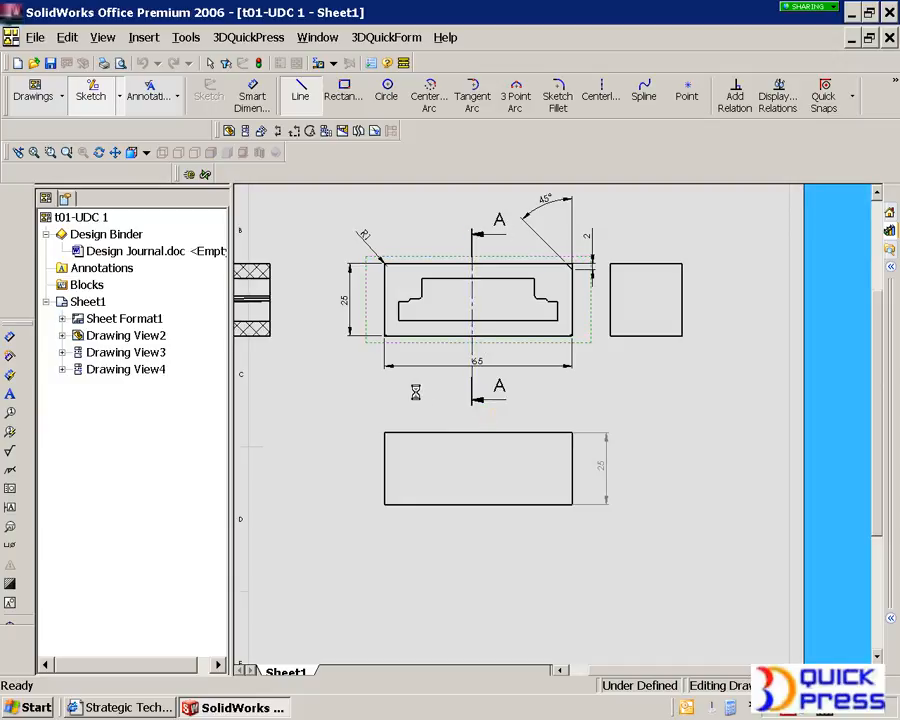
left_click(326, 591)
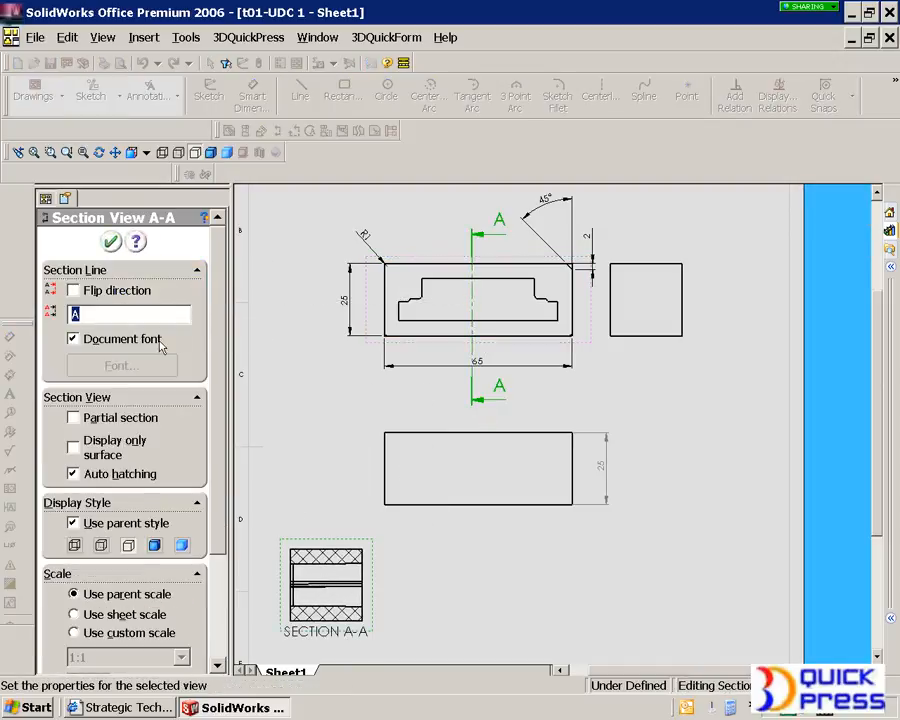
left_click(112, 240)
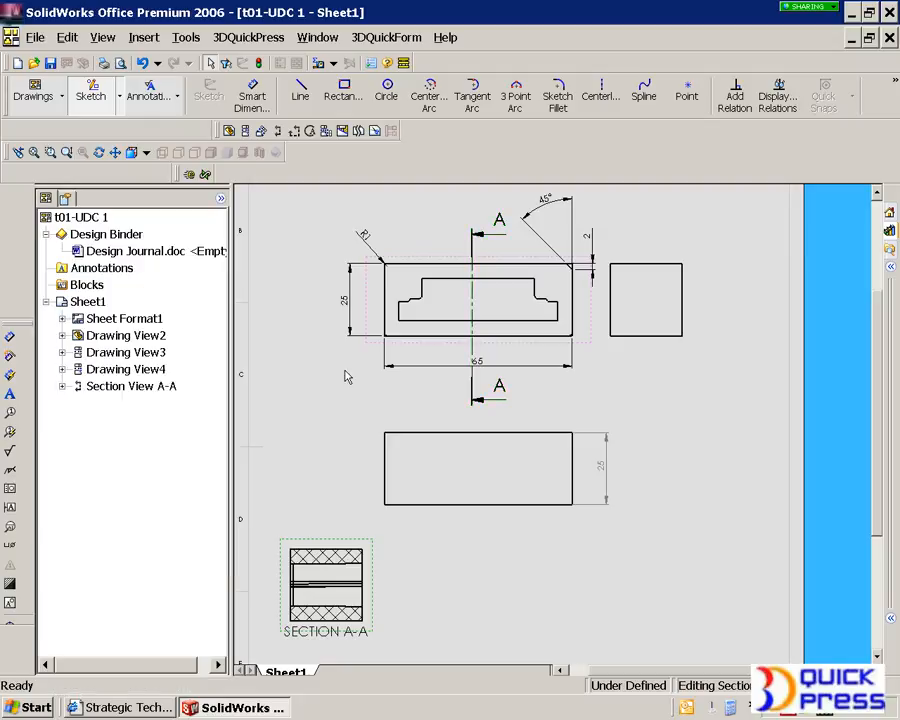
Create a detail view of the section view's upper-left corner with a small circle and place it to the right
left_click(690, 514)
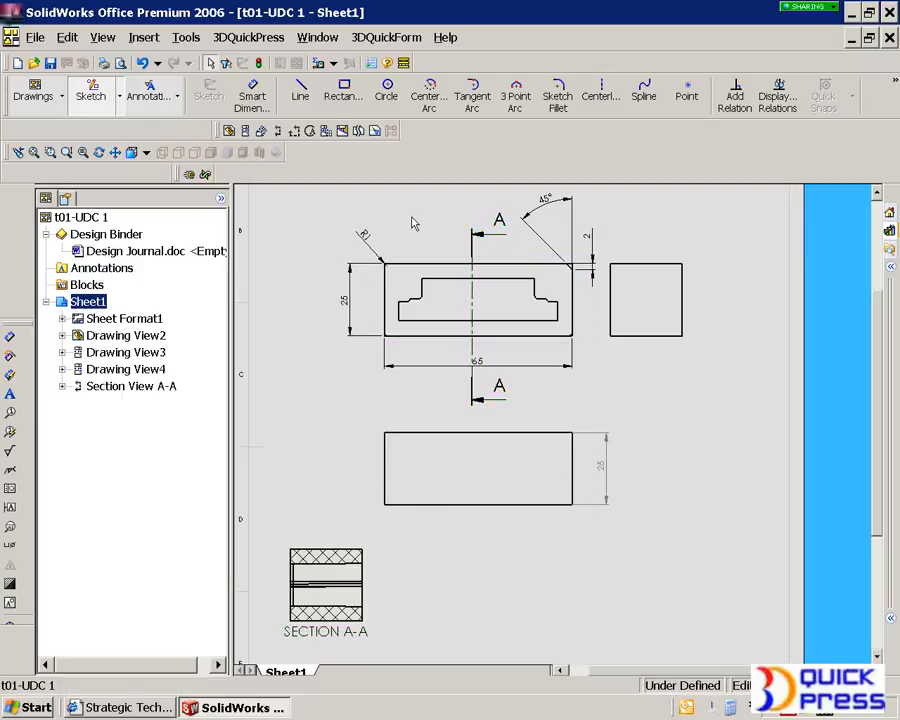
left_click(309, 133)
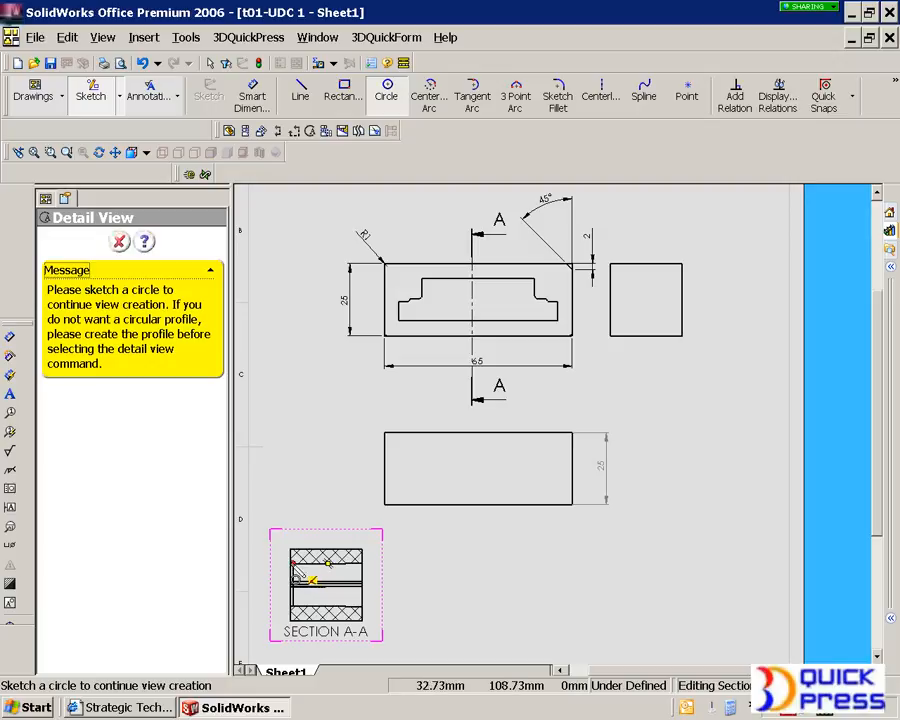
left_click_drag(290, 564, 315, 584)
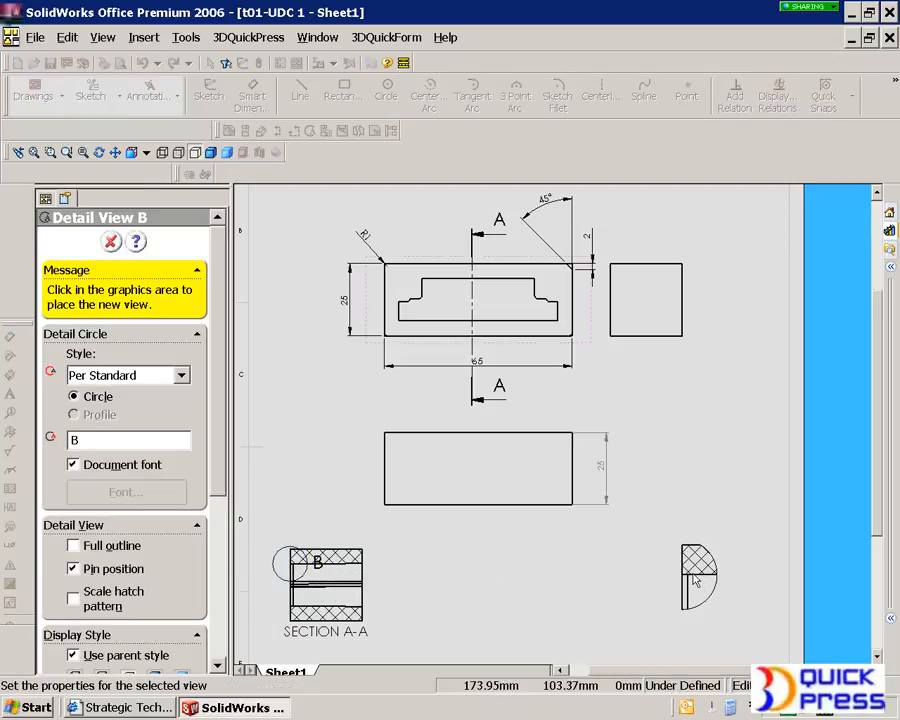
left_click(703, 585)
left_click(111, 242)
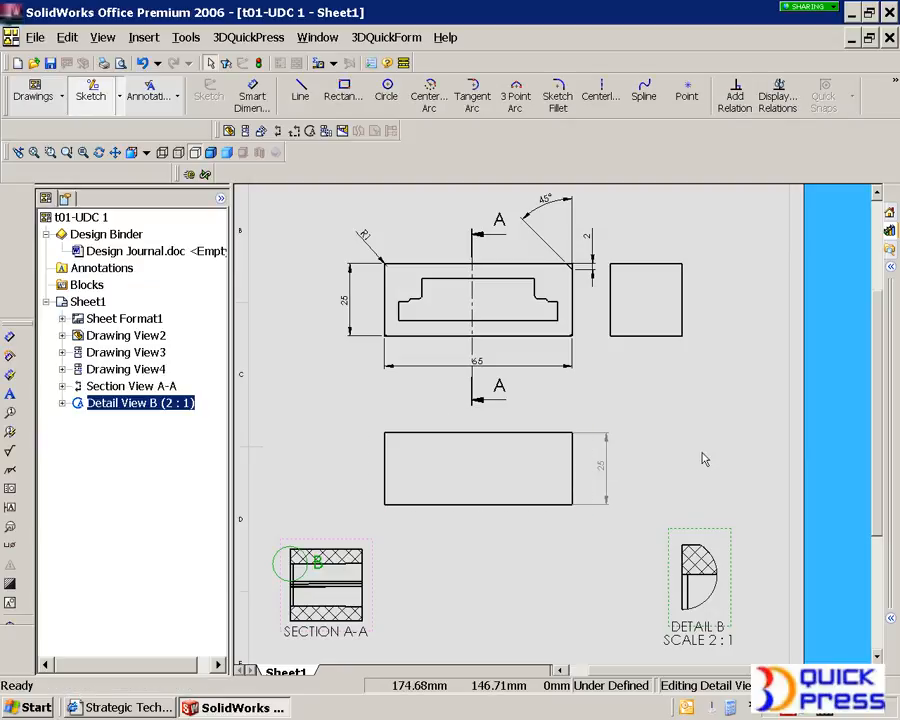
Close the insert drawing and save all modified documents
left_click(889, 37)
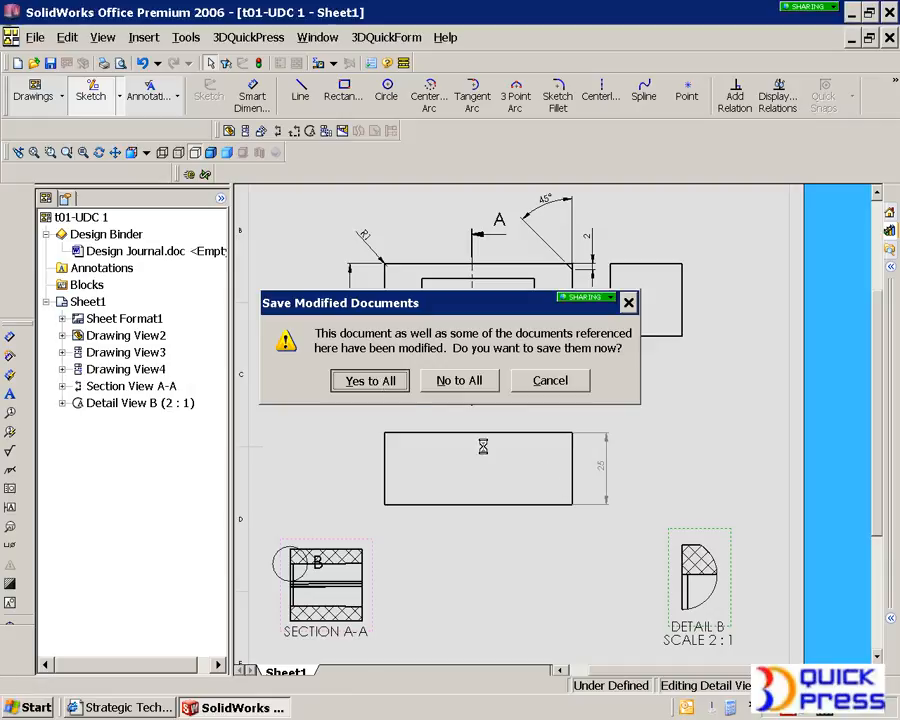
left_click(380, 381)
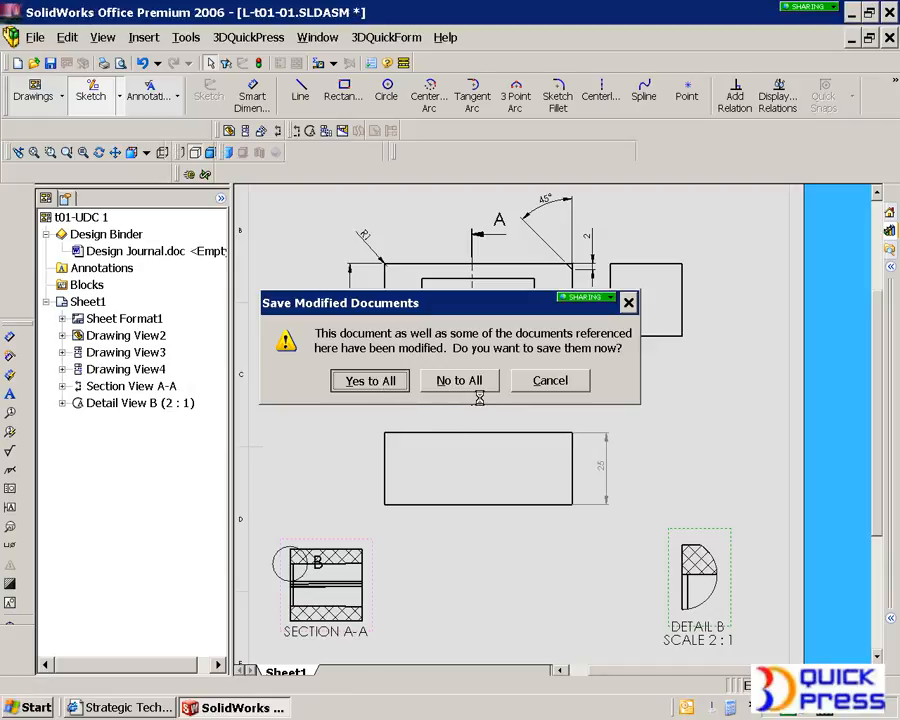
Switch to the top-level die assembly t01-01 window
scroll(494, 416, "up", 5)
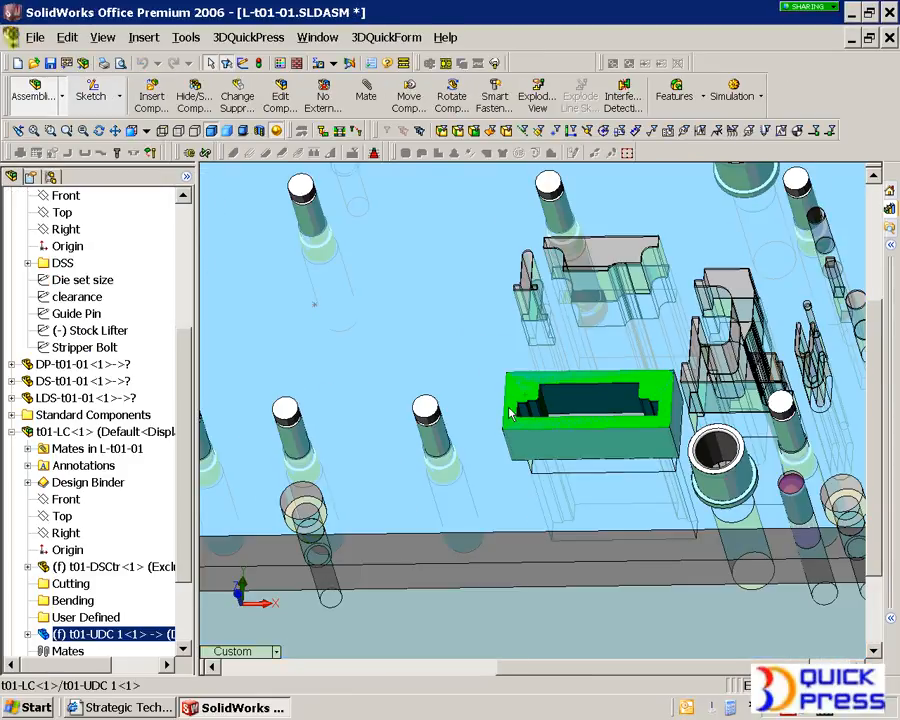
scroll(510, 414, "up", 3)
scroll(452, 336, "up", 5)
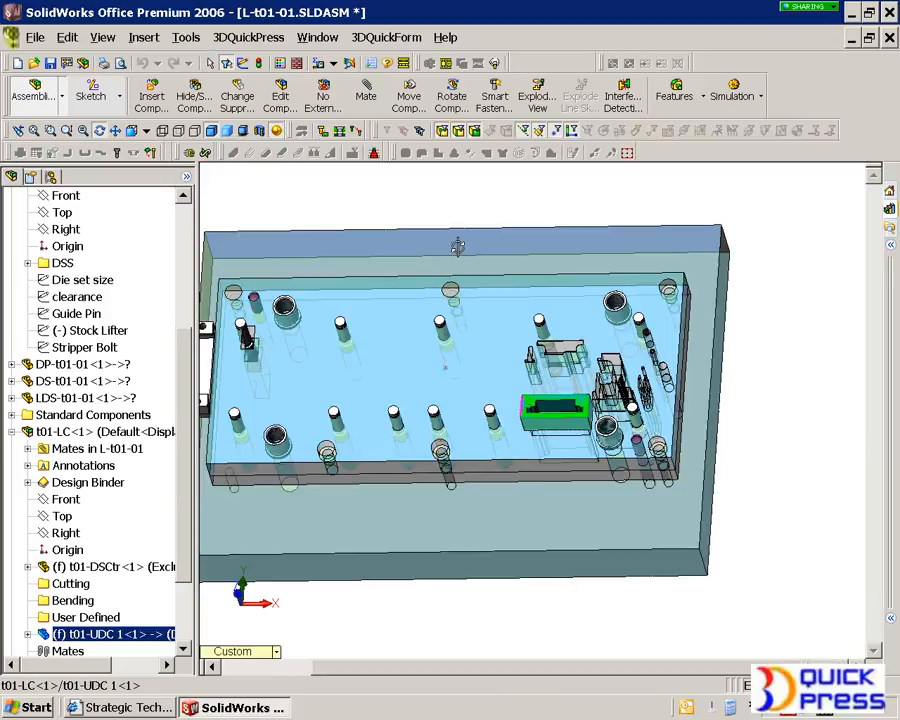
left_click(317, 37)
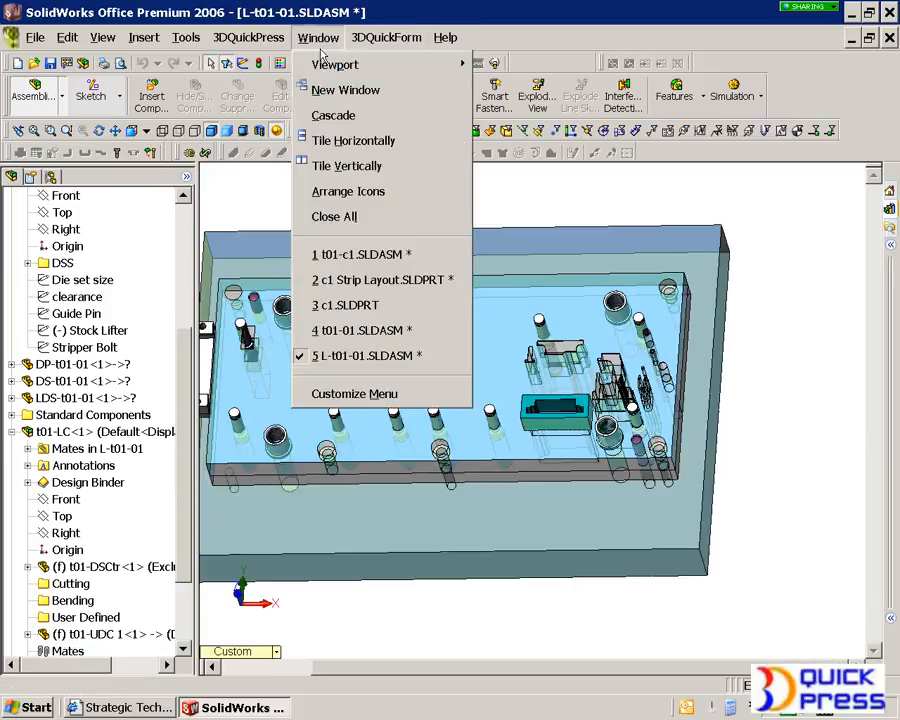
left_click(372, 331)
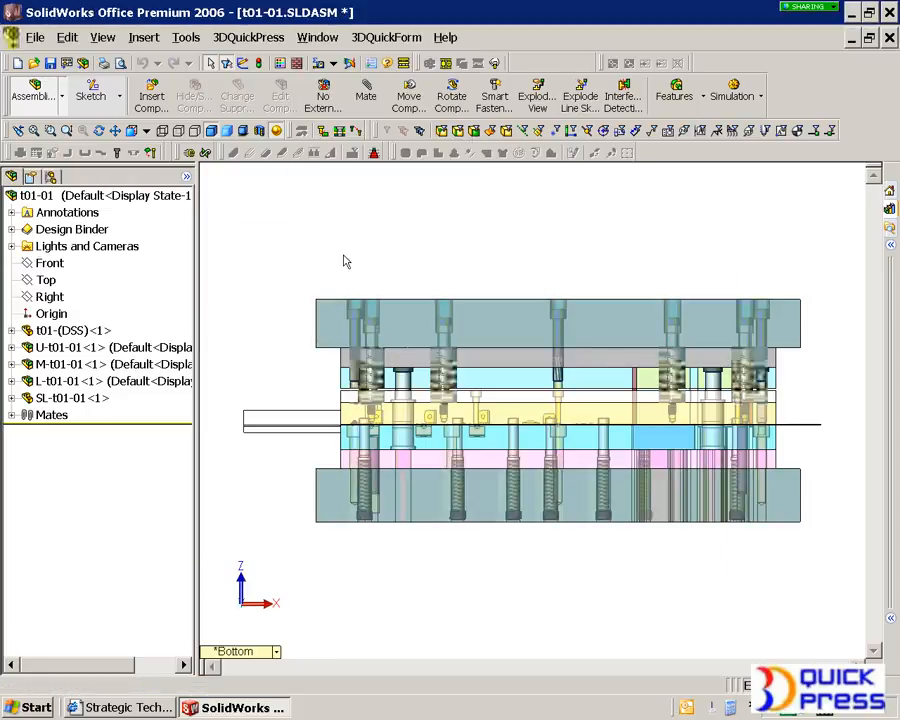
Open the die assembly in eDrawings and move the top plate away from the die with the Move tool
middle_click_drag(537, 435, 497, 380)
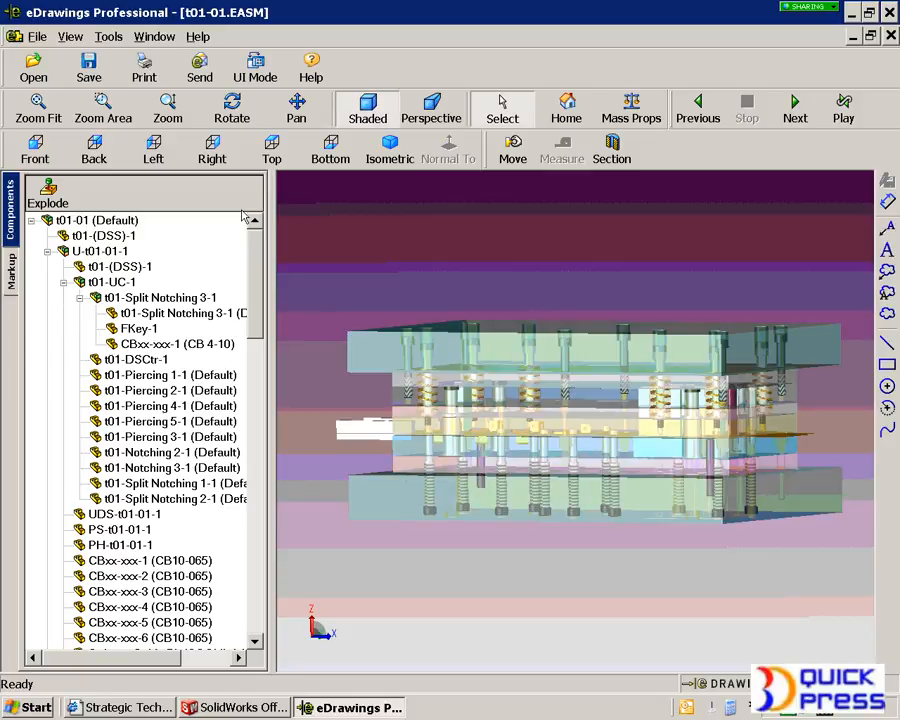
middle_click_drag(598, 410, 578, 430)
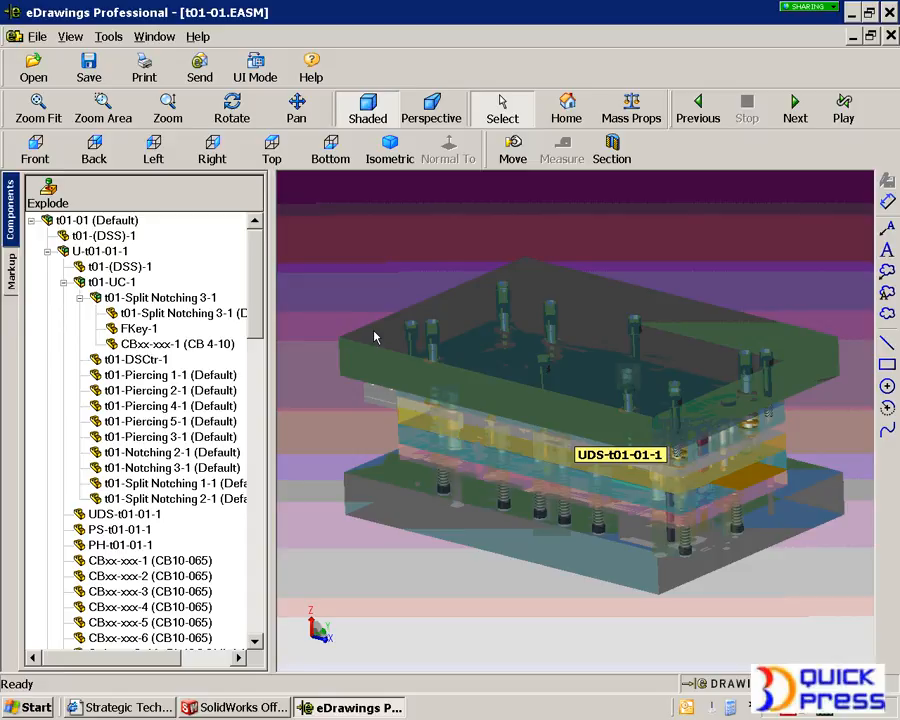
left_click(513, 148)
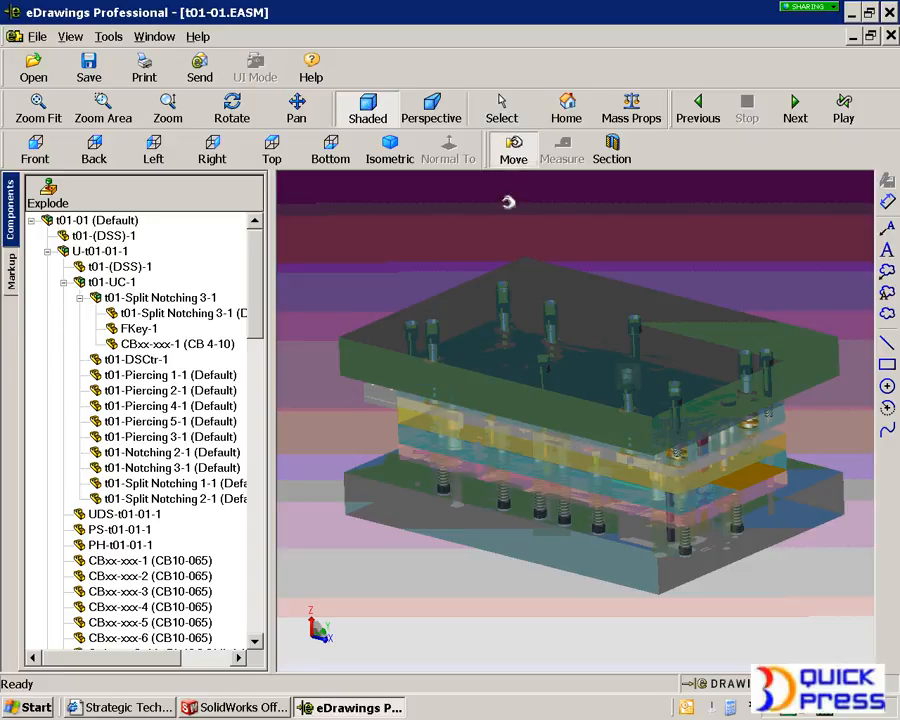
left_click(472, 322)
left_click_drag(645, 263, 685, 261)
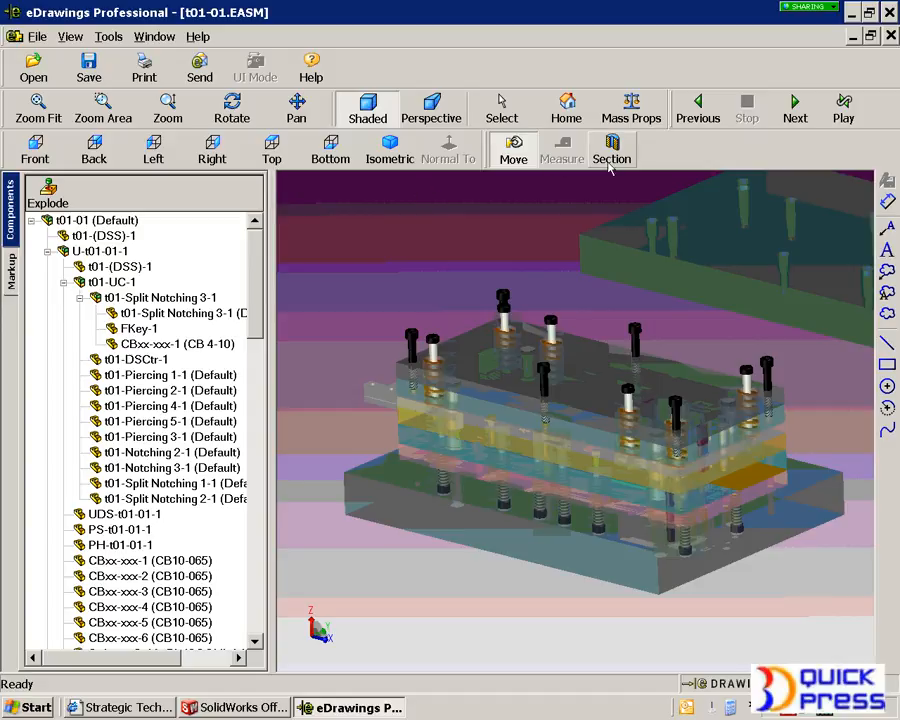
Cut a cross section through the die on the YZ plane, drag the plane, and close the section
left_click(612, 152)
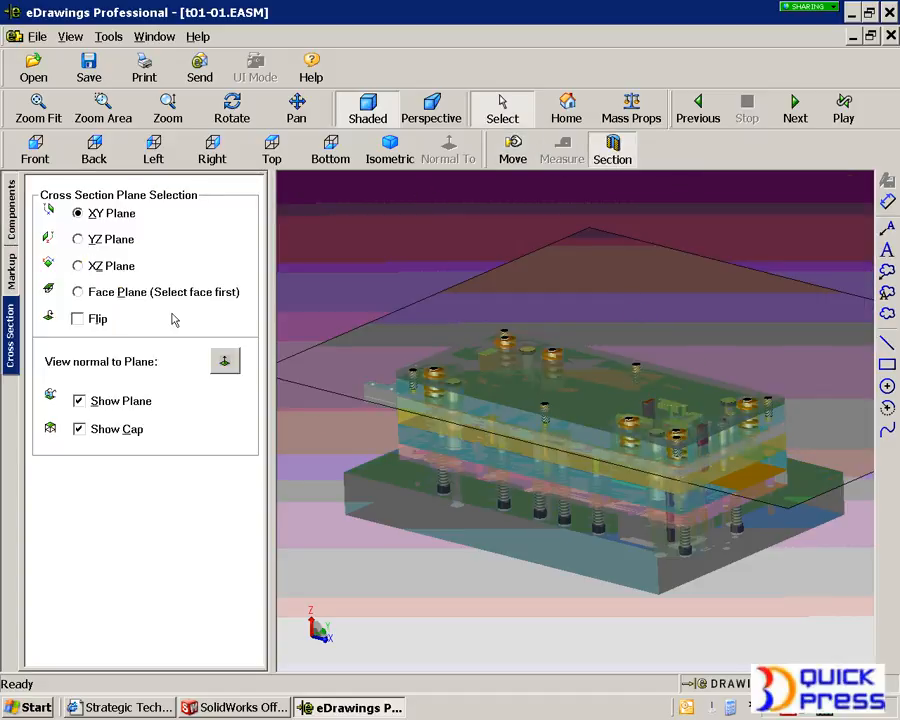
left_click(88, 265)
left_click(100, 239)
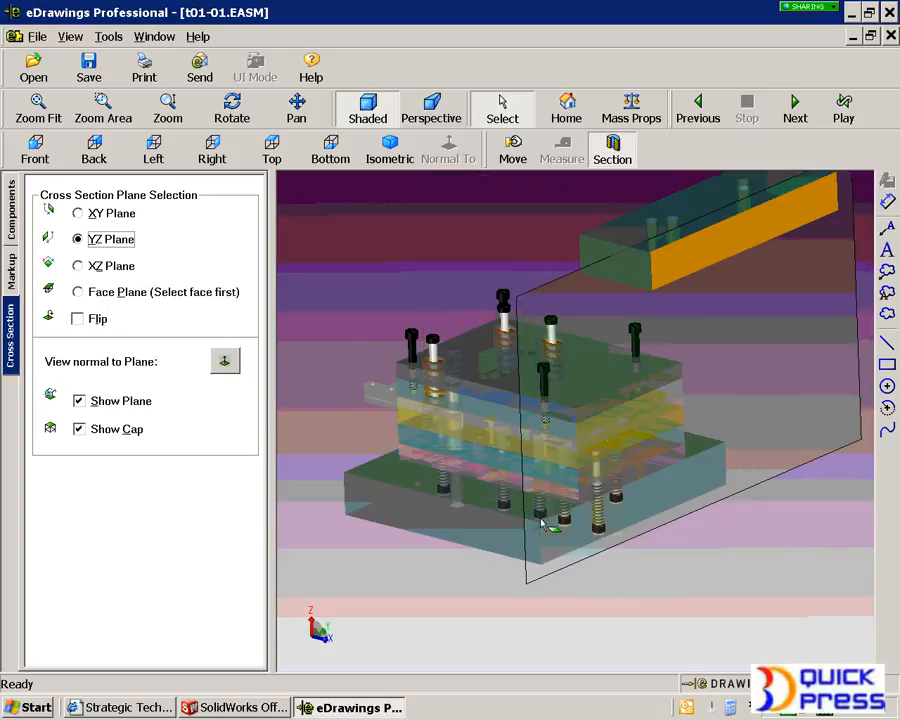
left_click_drag(527, 585, 416, 532)
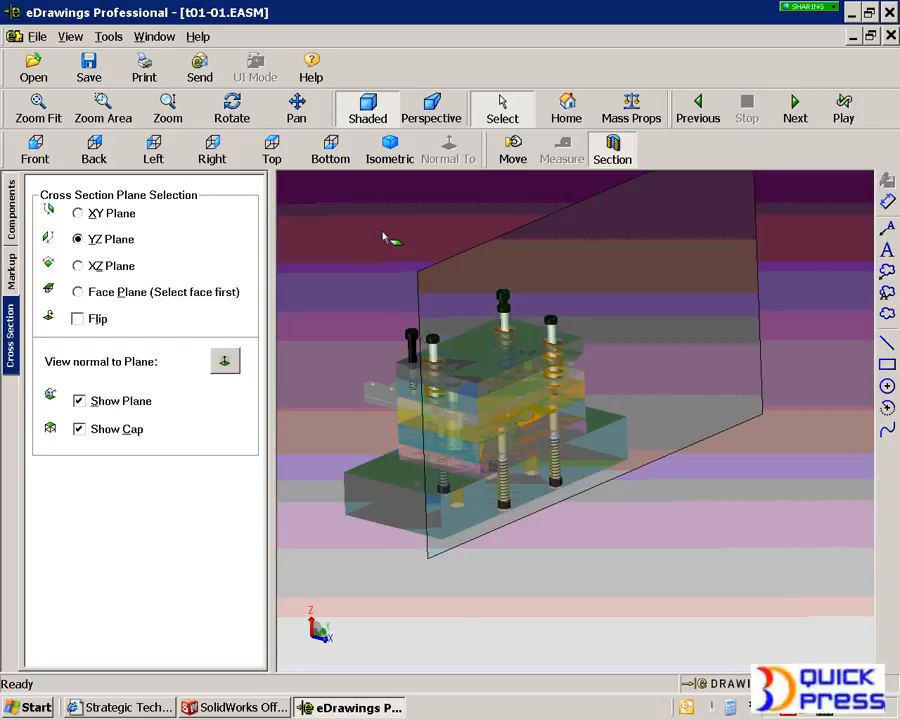
left_click(628, 155)
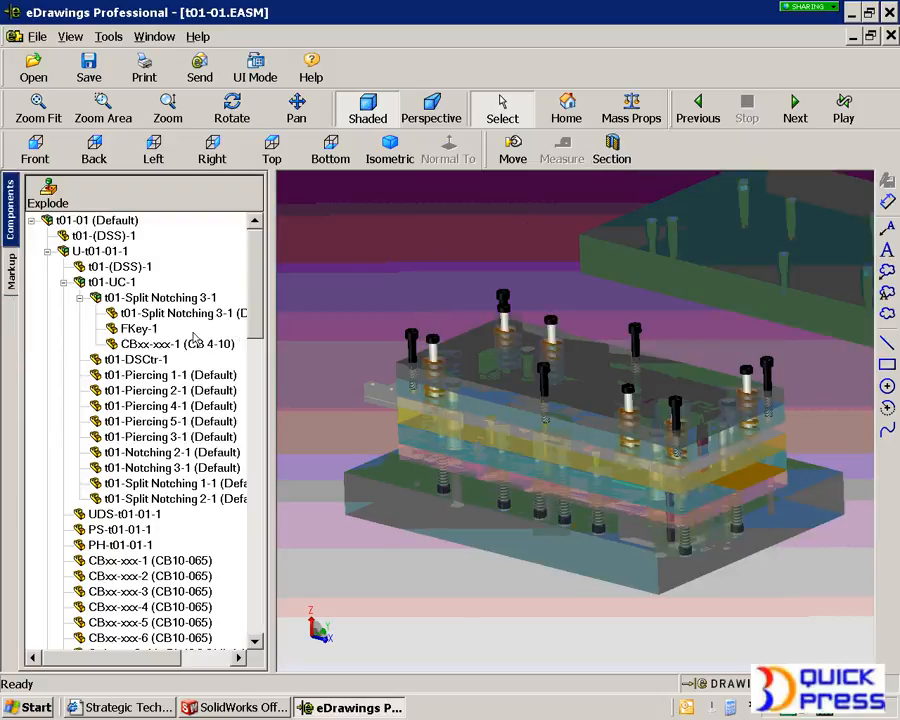
Highlight each piercing and notching punch in the component tree to locate them in the die
left_click(125, 380)
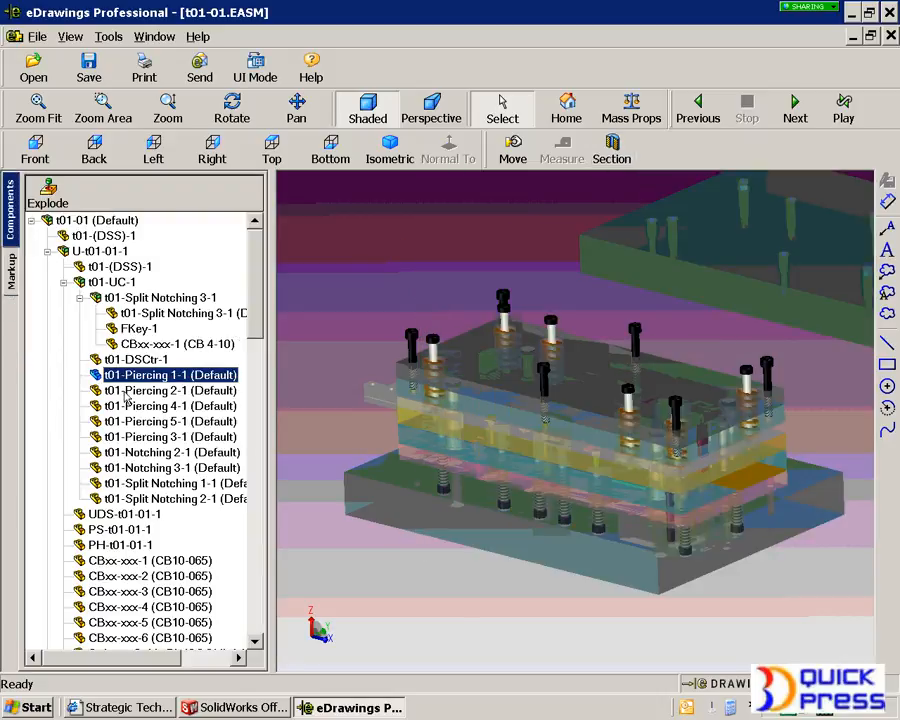
left_click(124, 393)
left_click(127, 408)
left_click(126, 423)
left_click(127, 453)
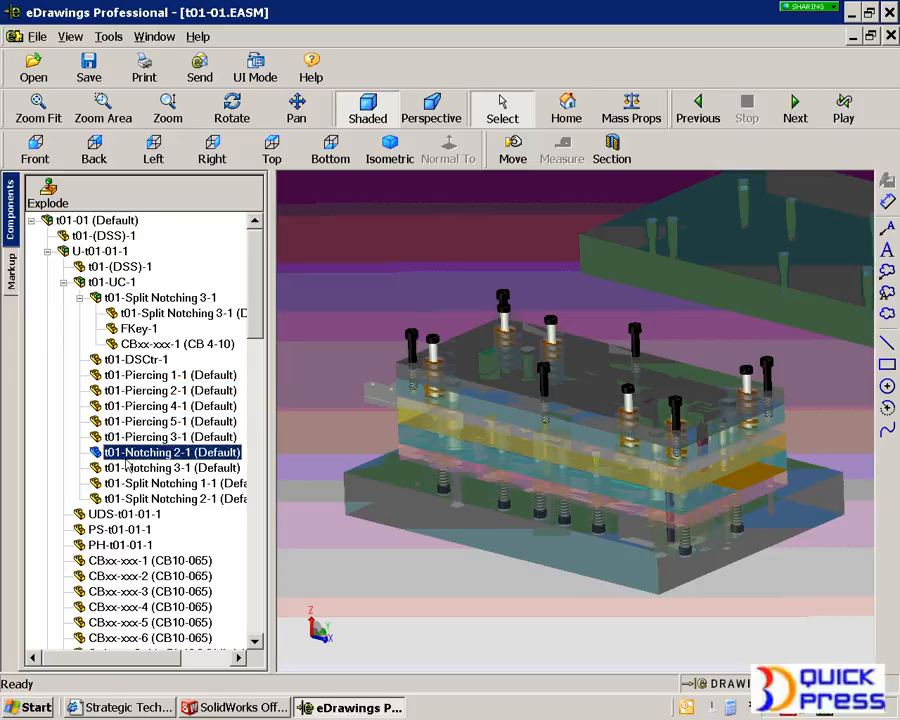
left_click(127, 468)
left_click(348, 607)
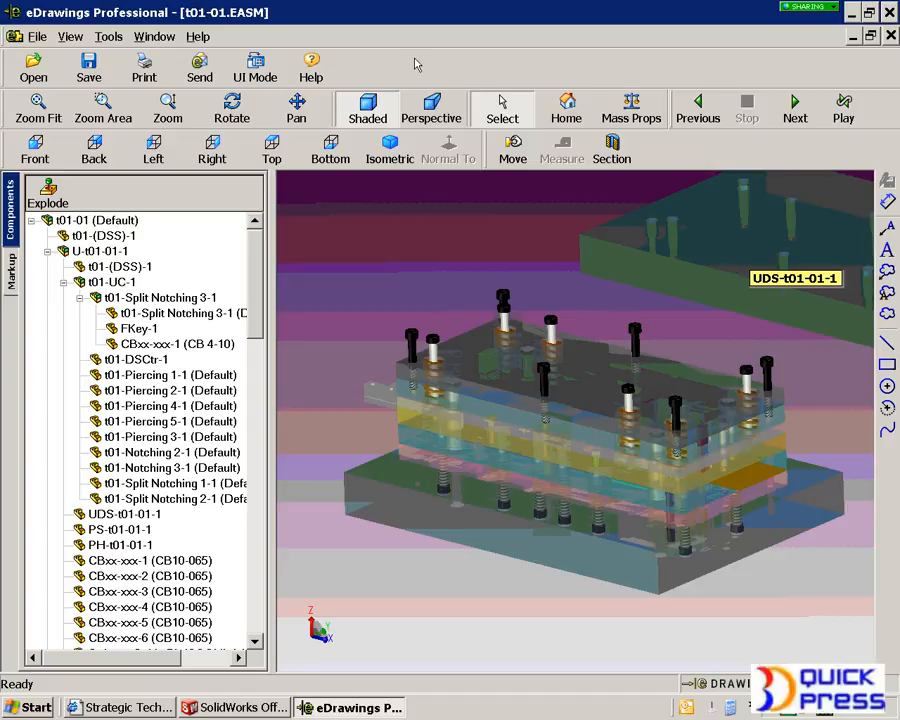
Close the eDrawings file without saving and exit eDrawings
left_click(891, 36)
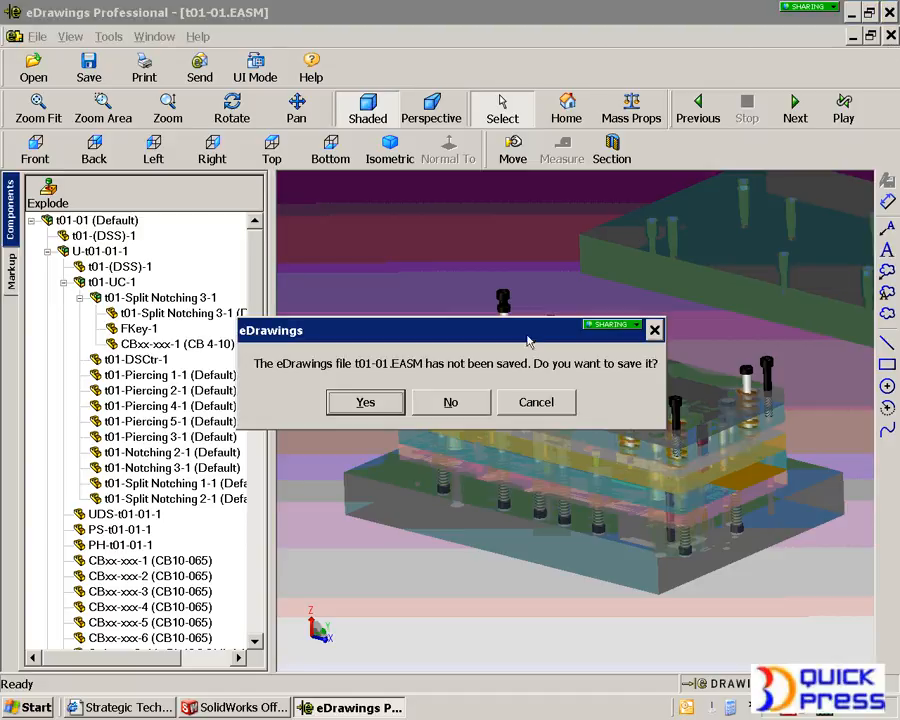
left_click(476, 399)
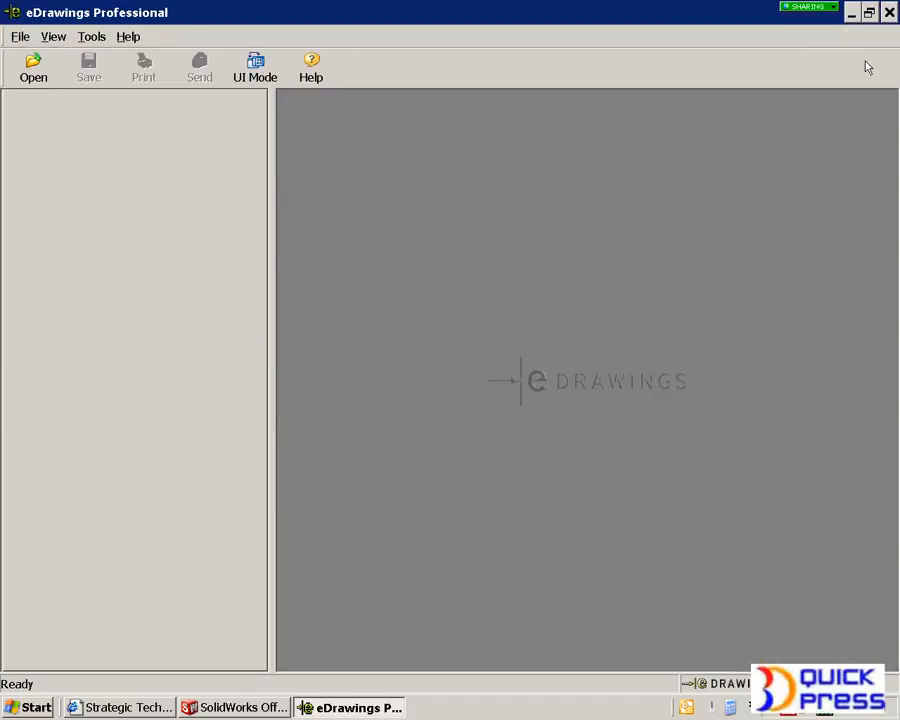
left_click(889, 12)
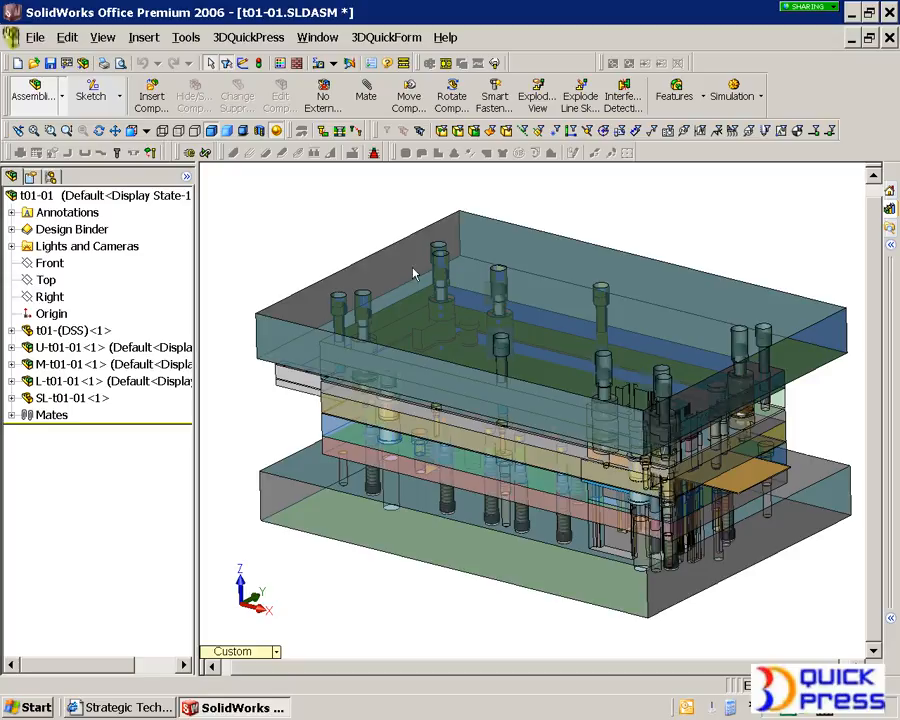
Play the explode animation of the assembly's exploded view from the configurations list
left_click(51, 178)
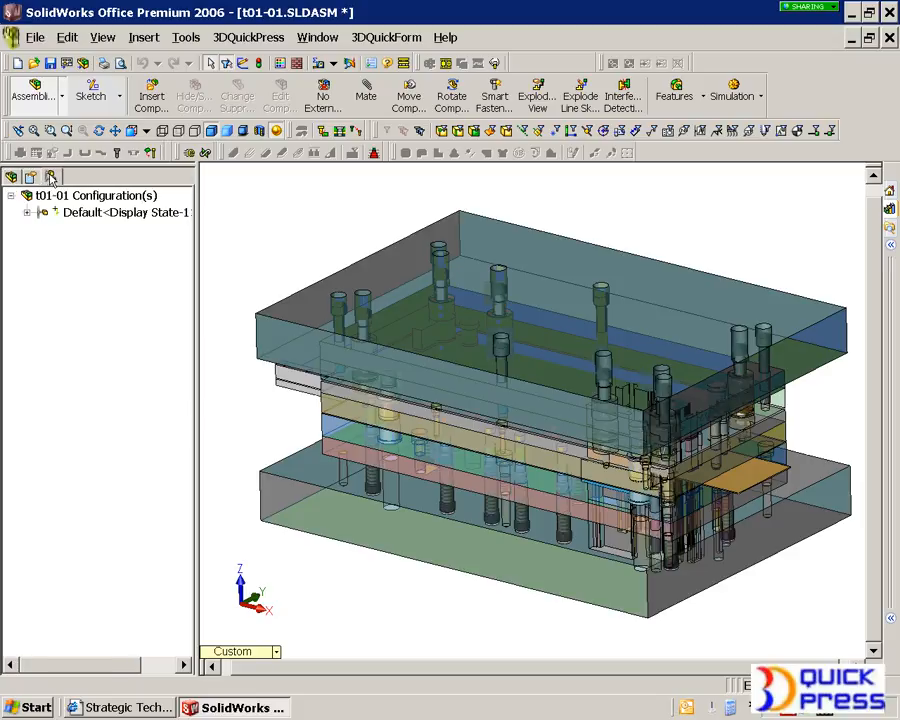
right_click(64, 247)
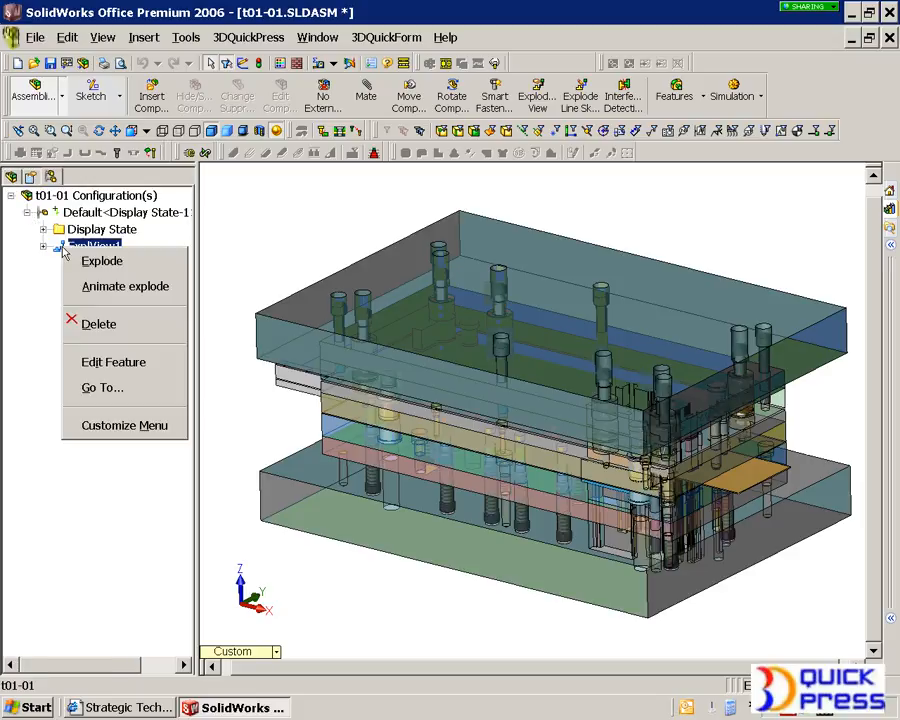
left_click(118, 288)
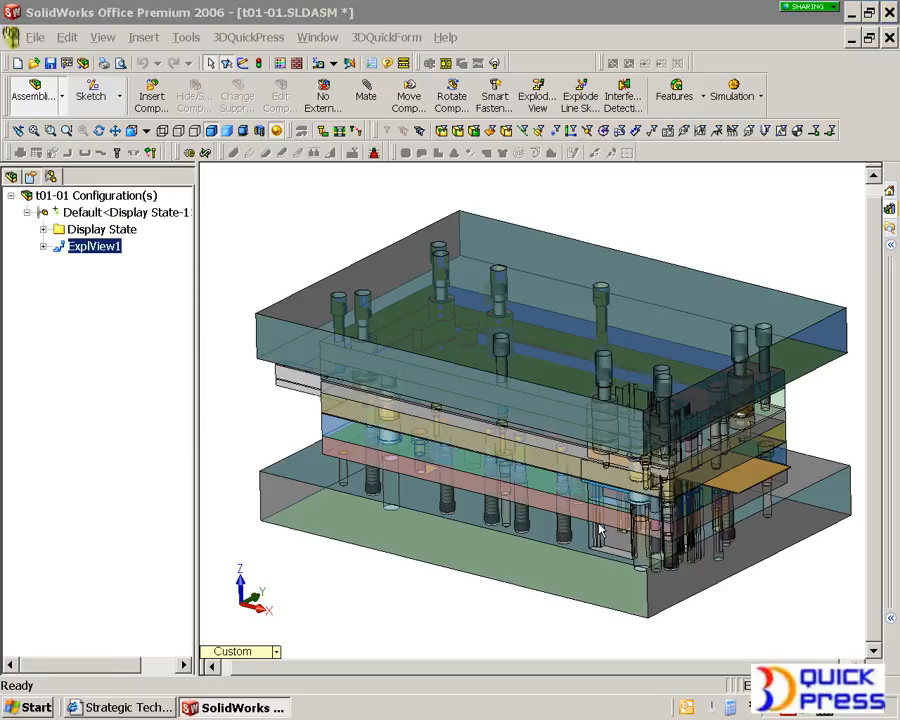